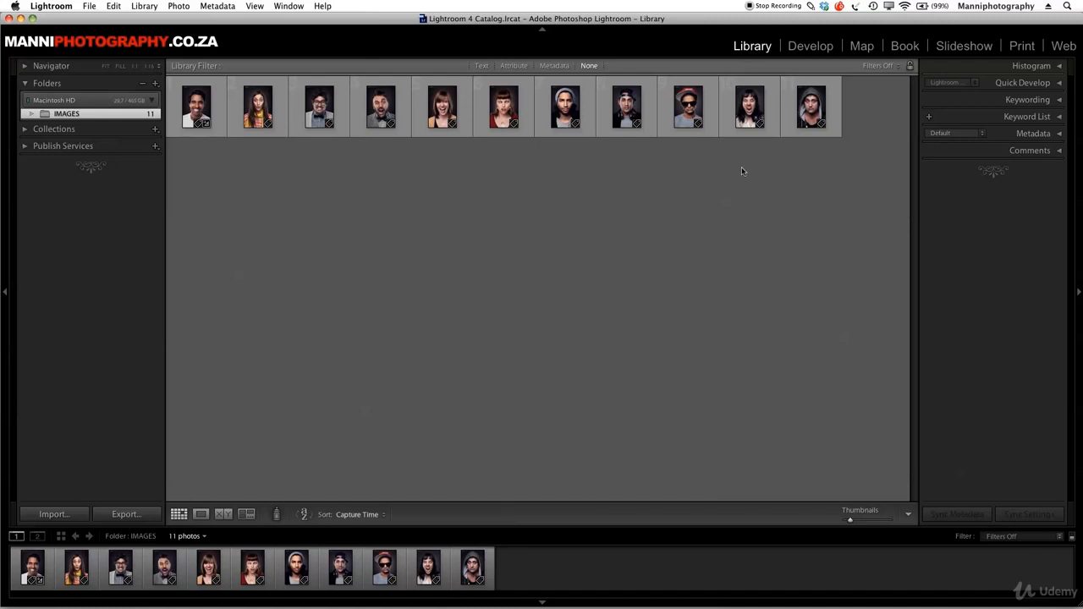
Select the first three portraits and open their export settings, collapsing the File Settings and Watermarking sections
click(224, 112)
super+click(275, 105)
super+click(298, 105)
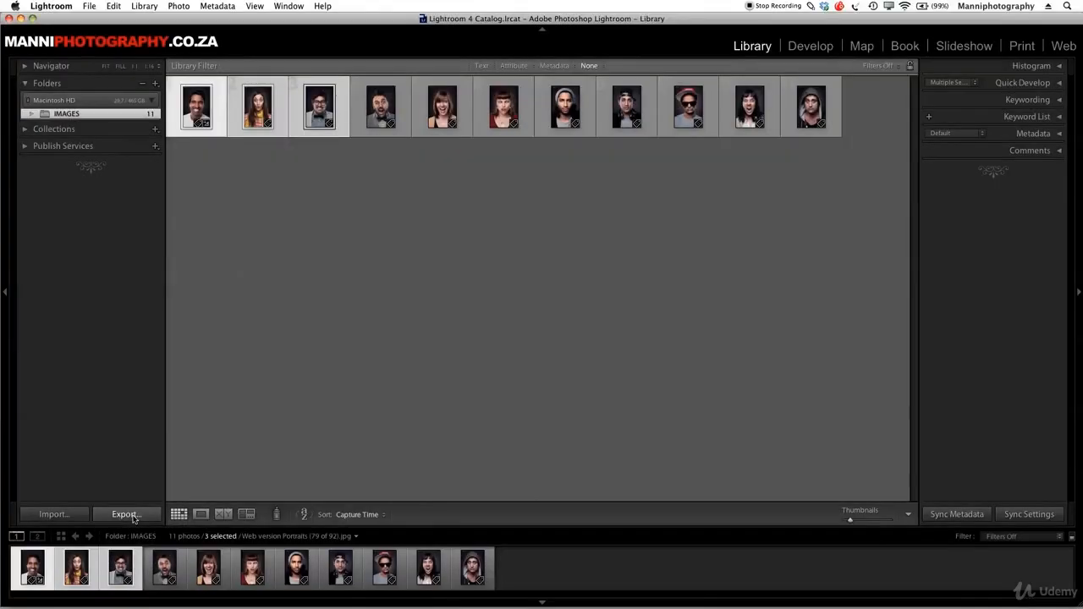
click(126, 513)
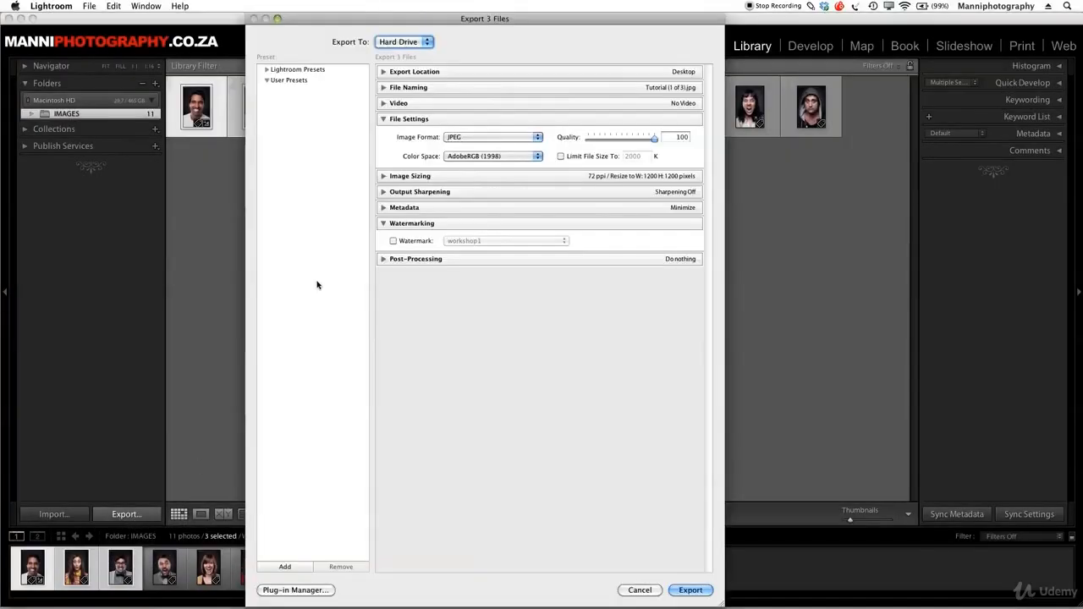
click(383, 118)
click(385, 182)
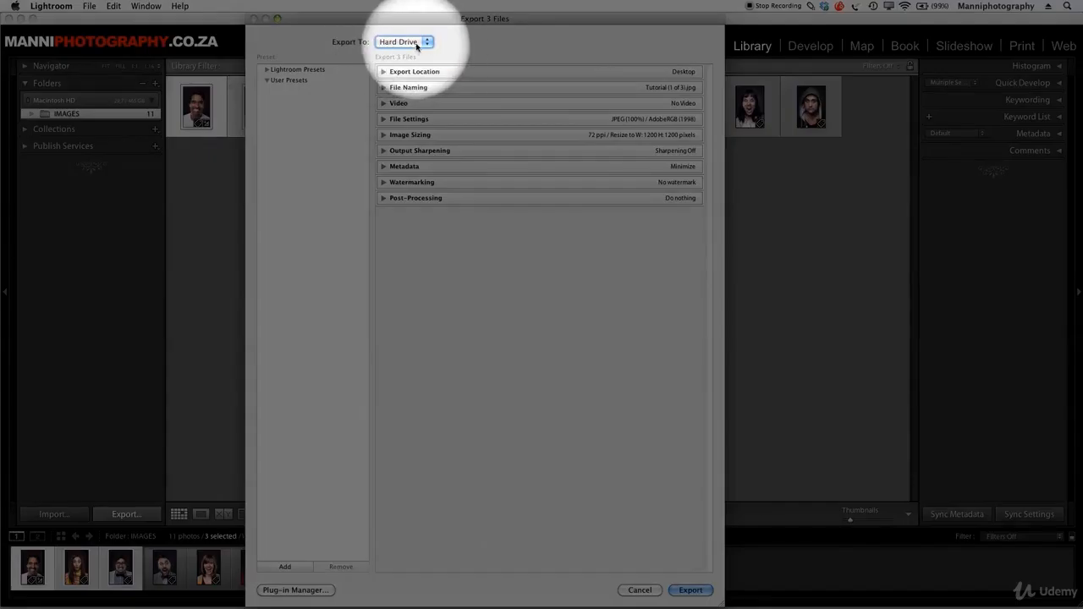
Set the export destination to Hard Drive and the export location to Desktop
click(429, 43)
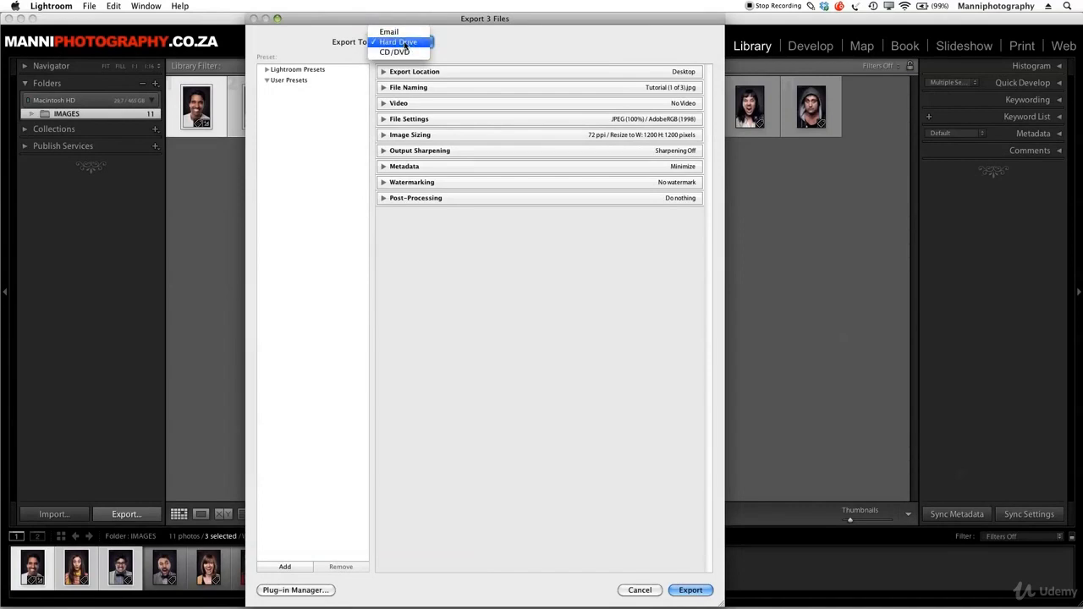
click(405, 42)
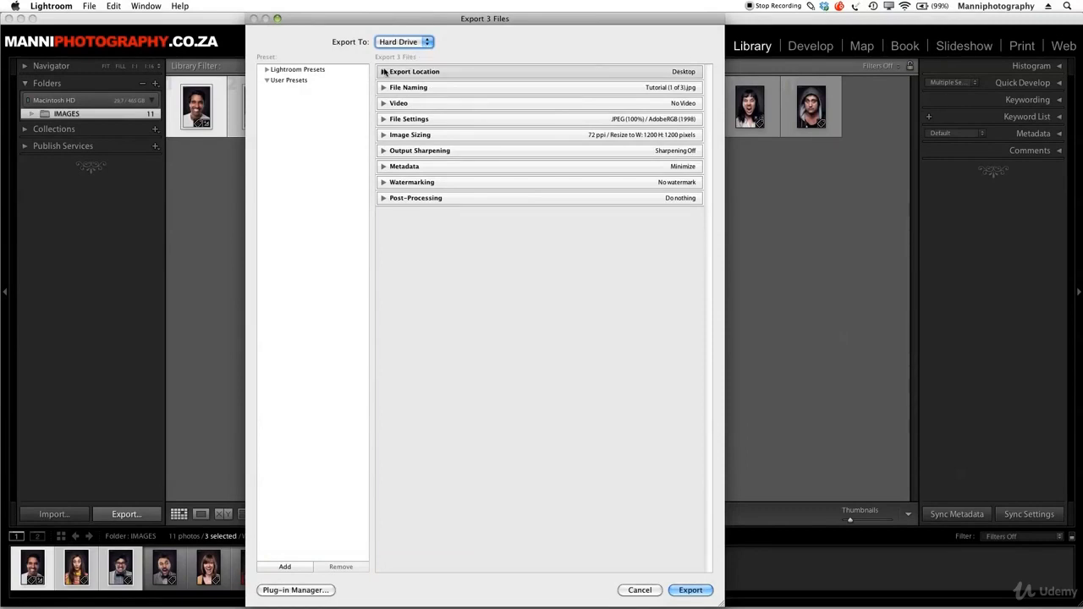
click(383, 72)
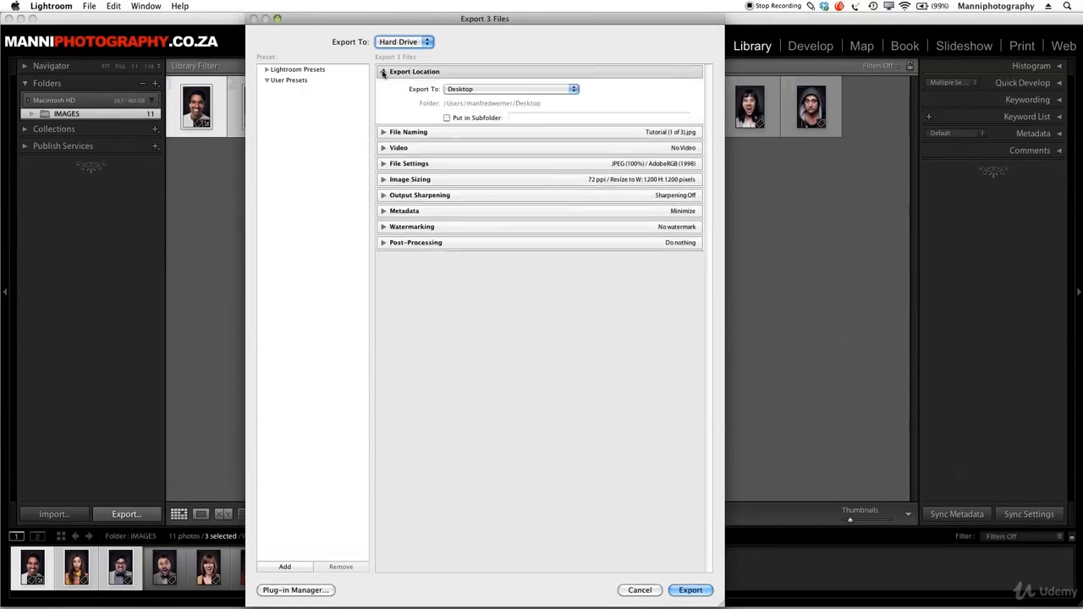
click(471, 92)
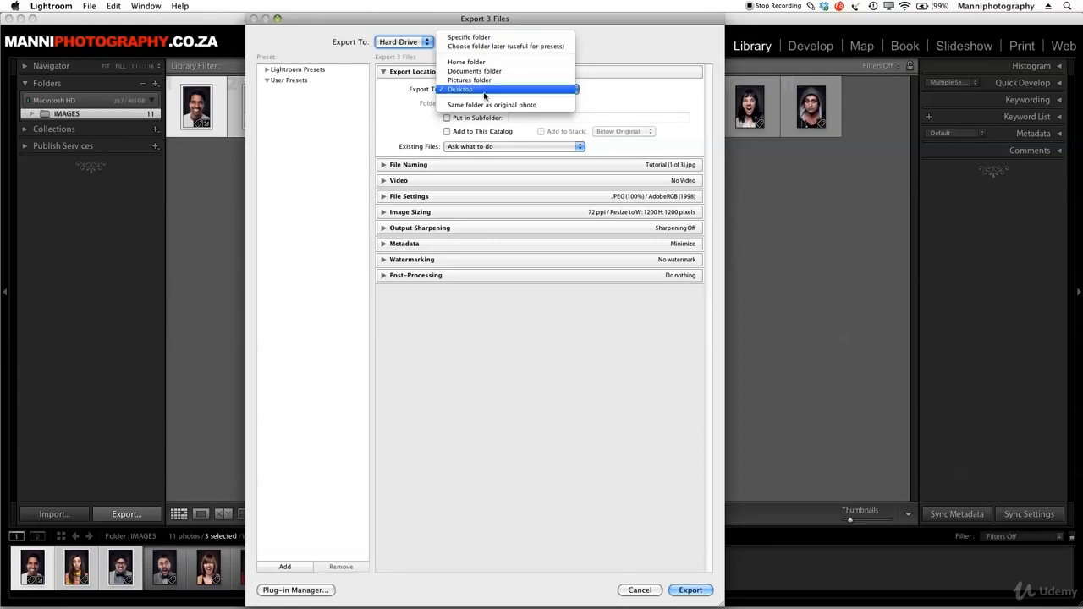
click(464, 90)
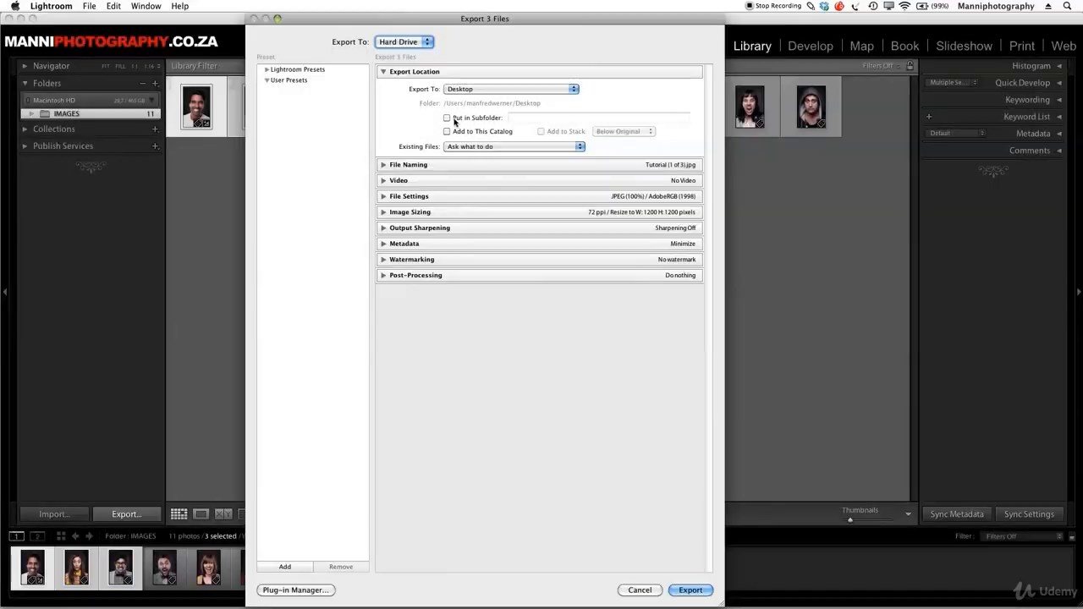
Leave the subfolder and add-to-catalog options off, and set existing files handling to Ask what to do
click(454, 120)
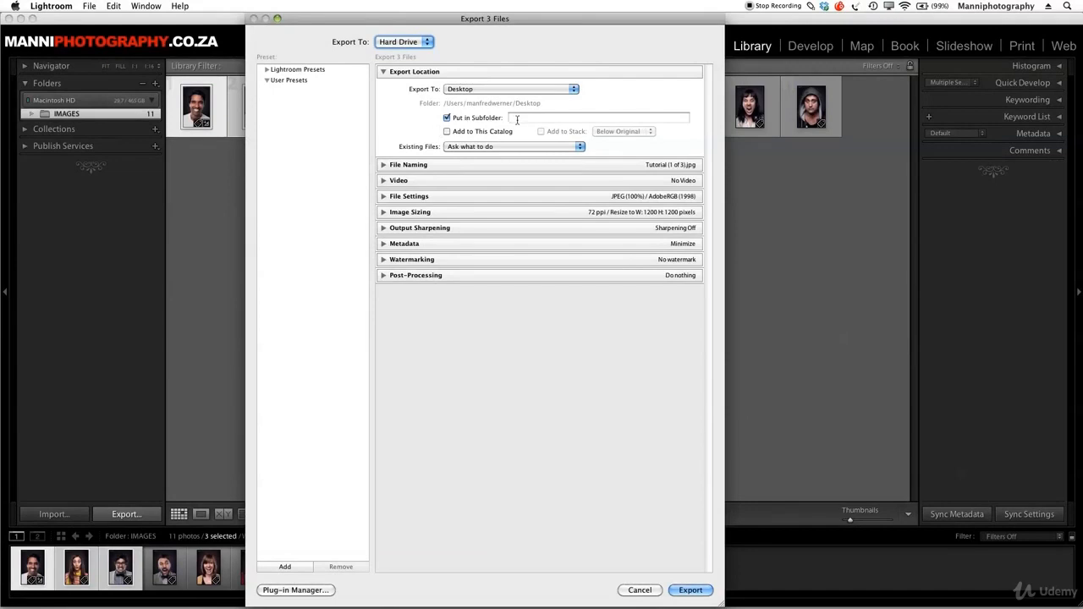
click(449, 118)
click(446, 131)
click(506, 147)
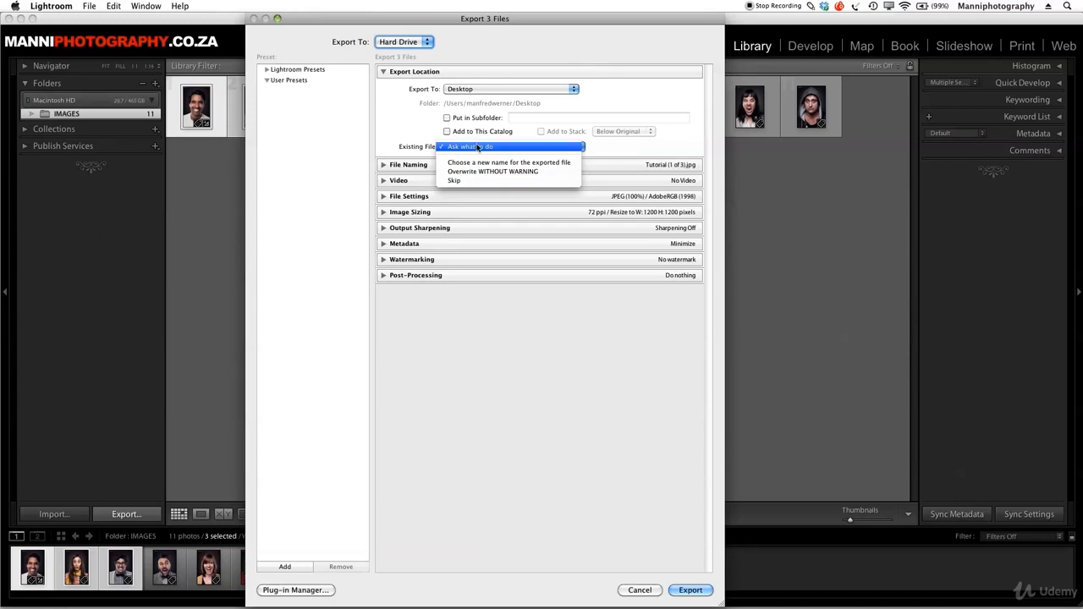
click(478, 148)
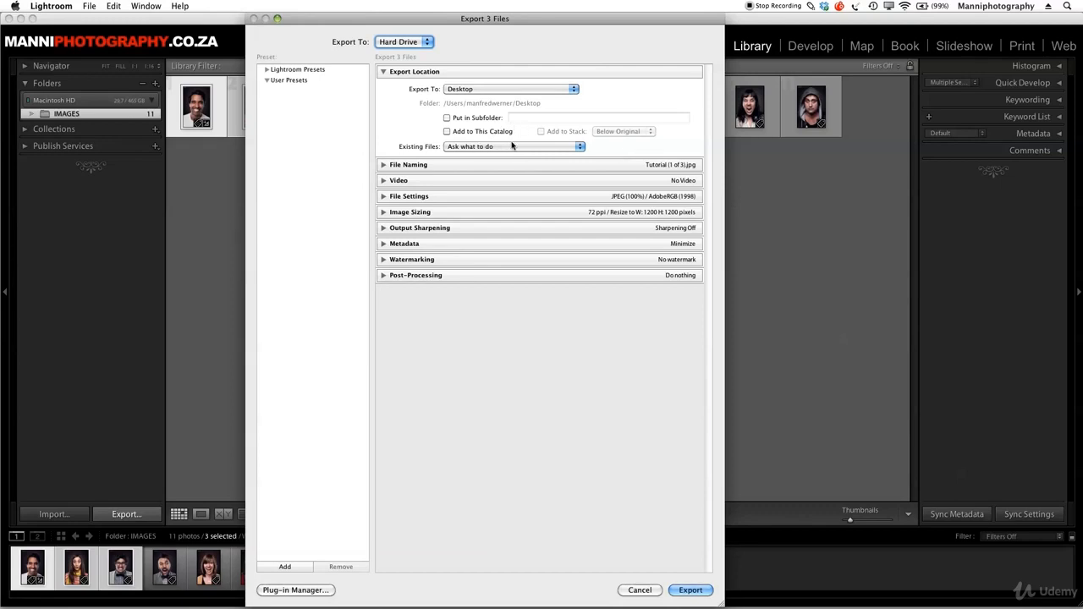
click(385, 73)
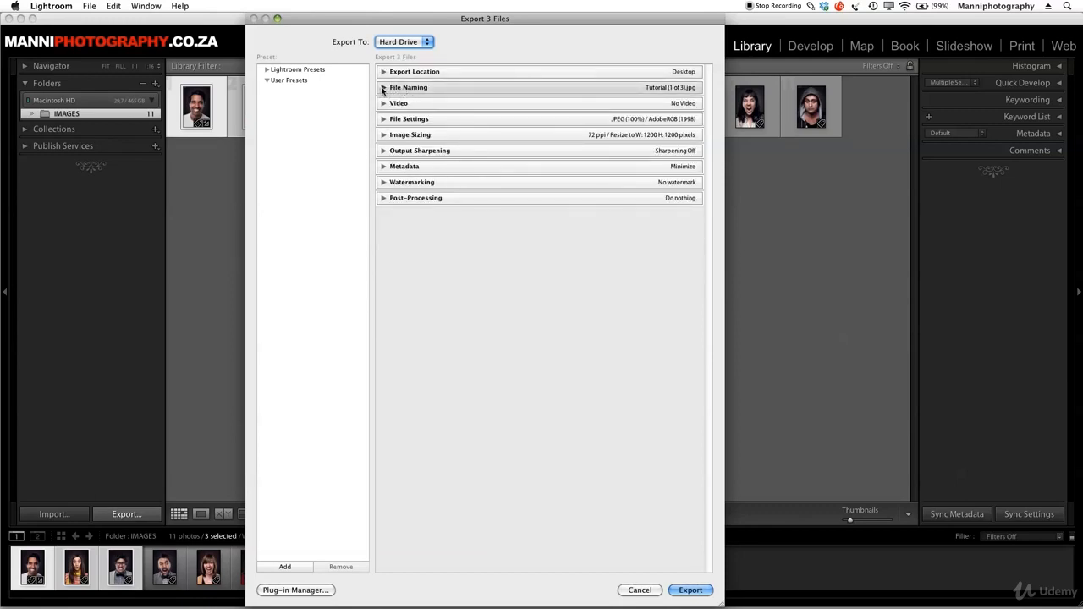
Enable renaming of the exported files with the Custom Name (x of y) template and lowercase extensions
click(384, 88)
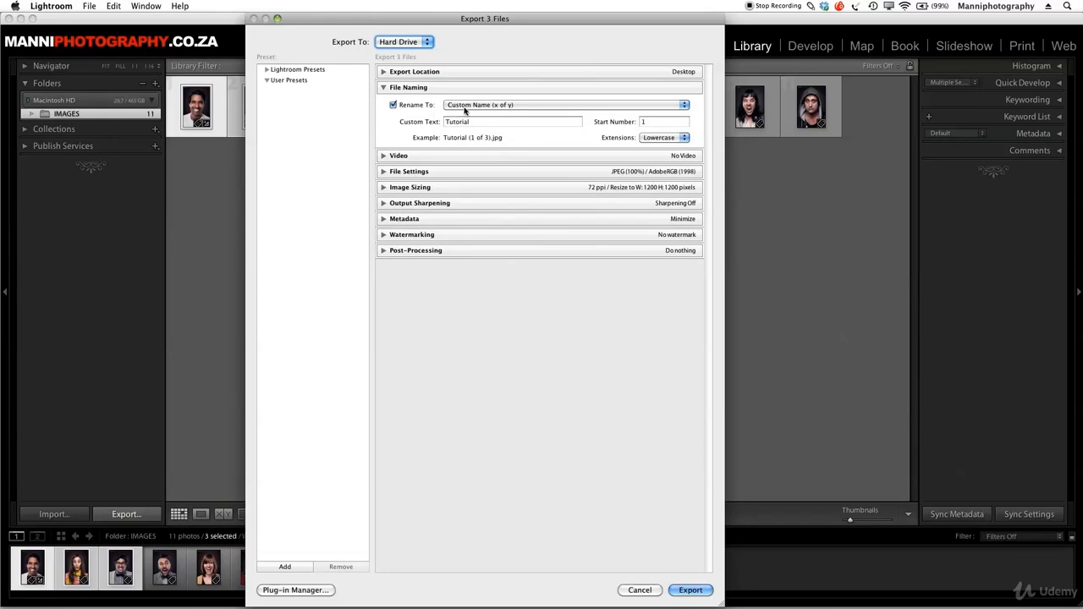
click(393, 105)
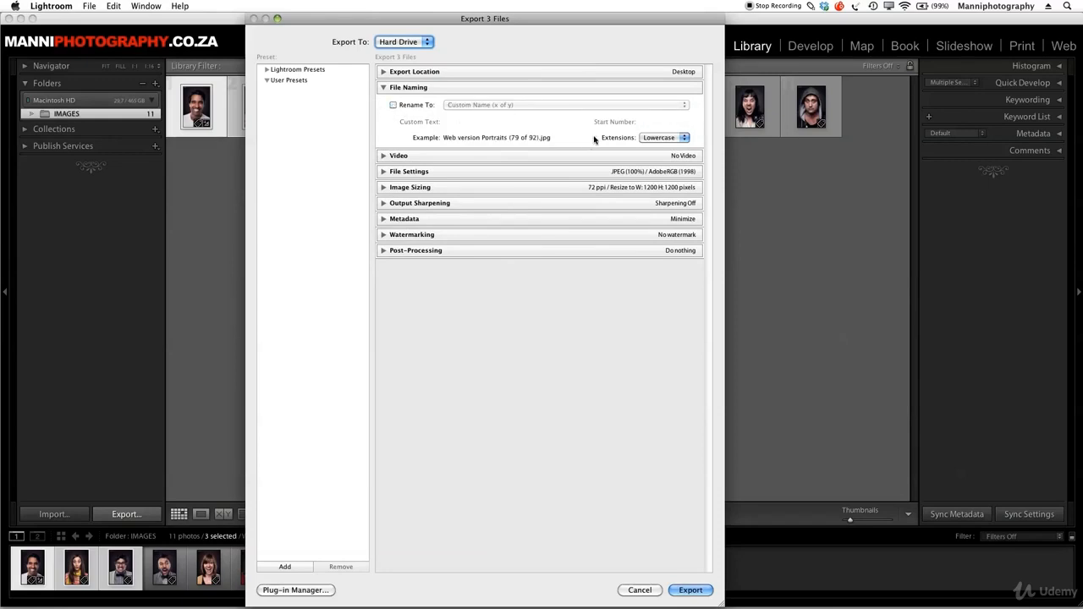
click(415, 107)
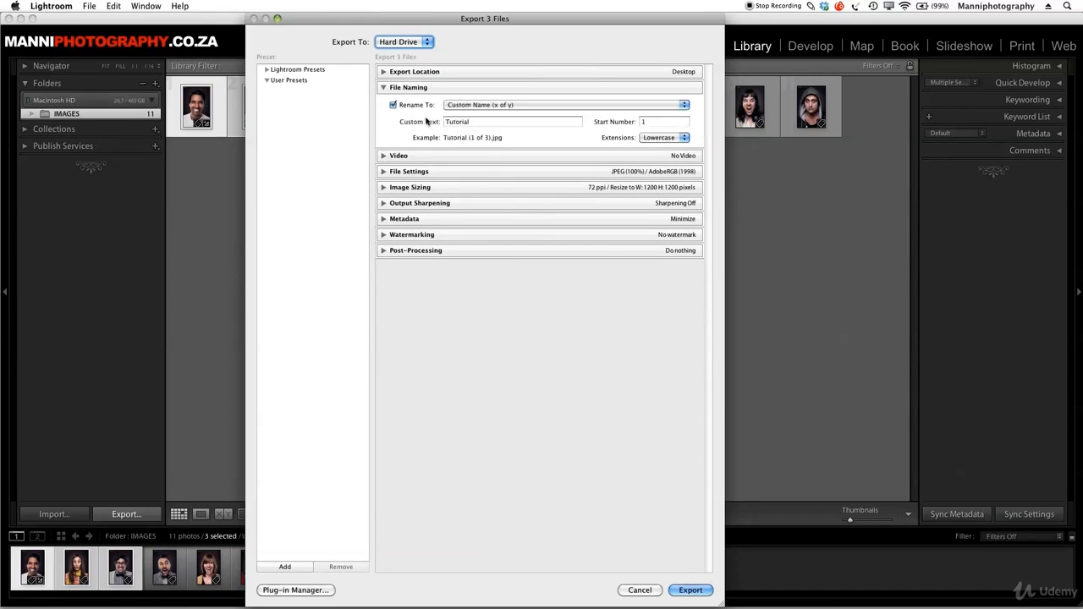
click(476, 106)
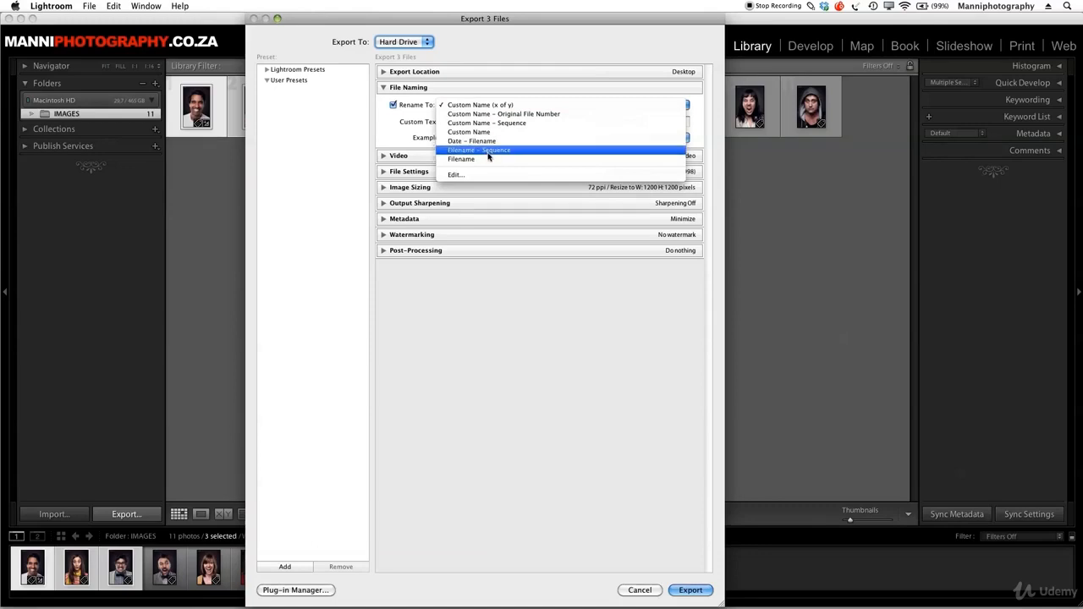
click(488, 109)
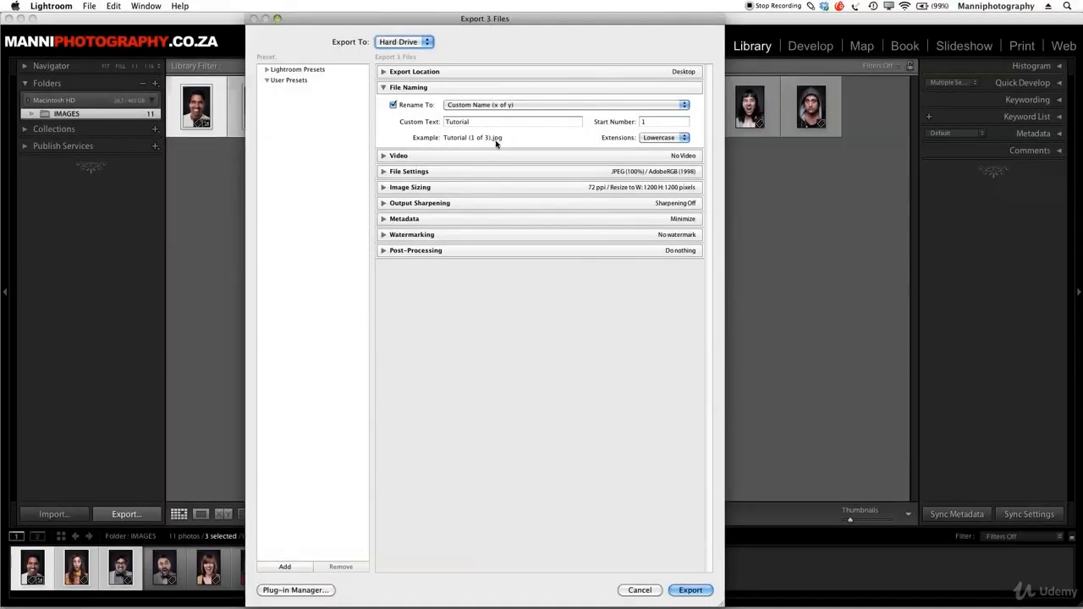
click(651, 138)
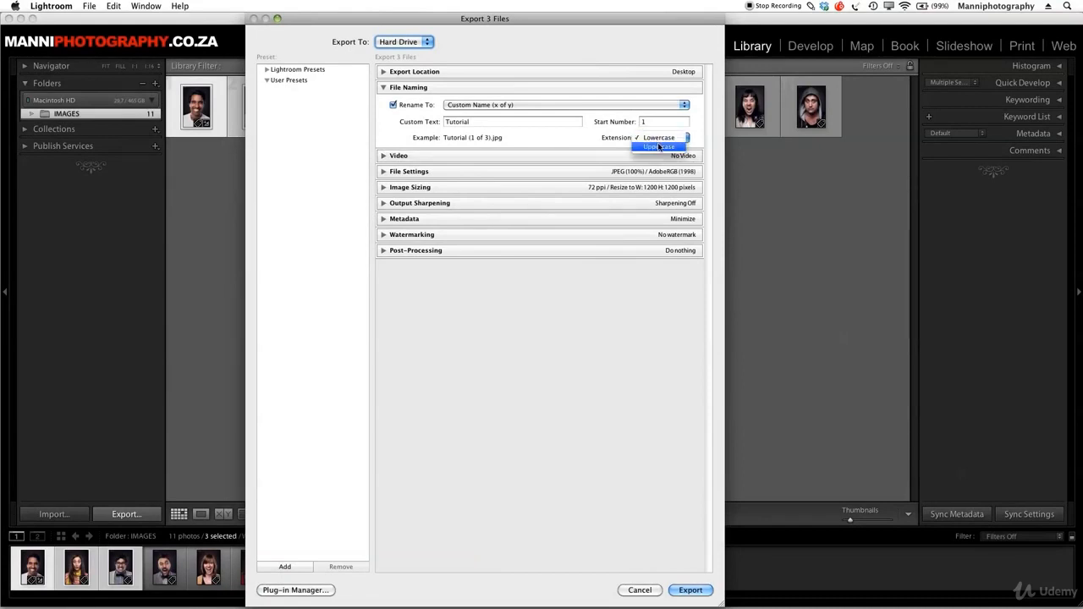
click(650, 140)
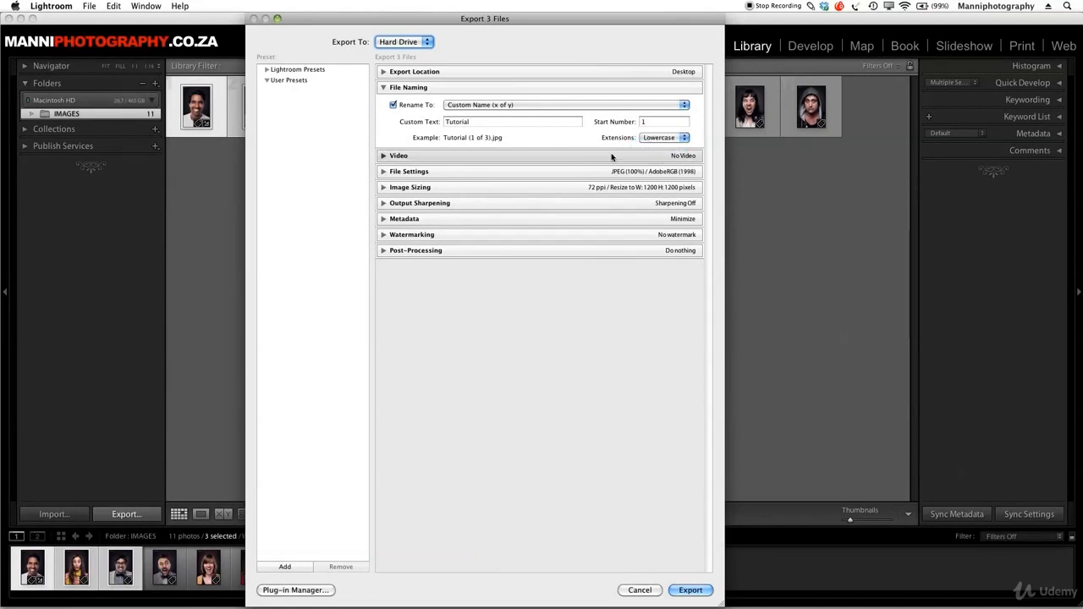
click(651, 140)
click(654, 137)
click(395, 87)
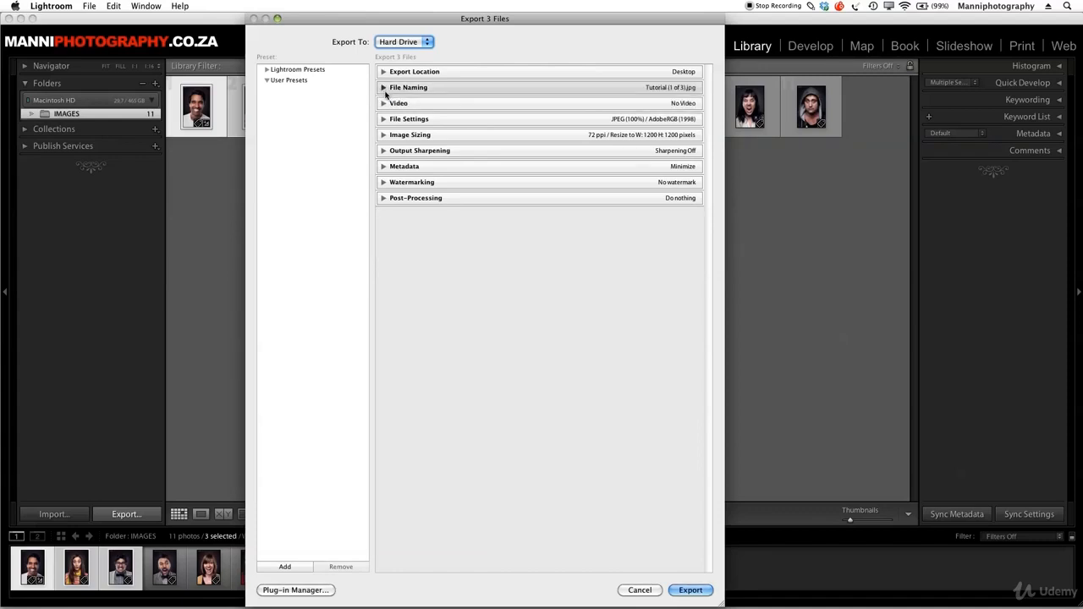
Look over the video options, and set the image format to JPEG with quality 100
click(396, 102)
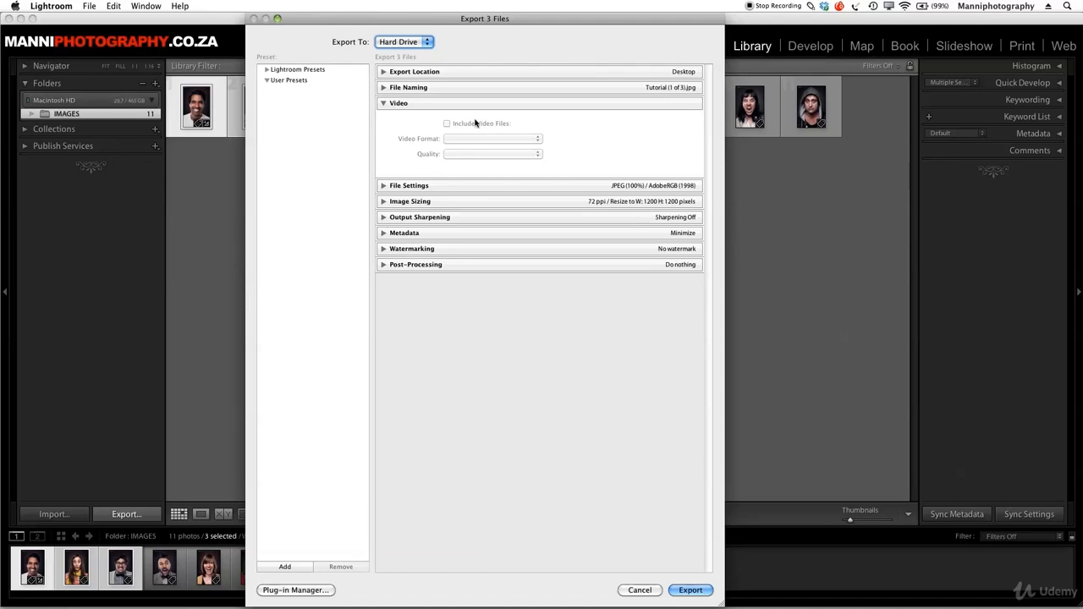
click(400, 105)
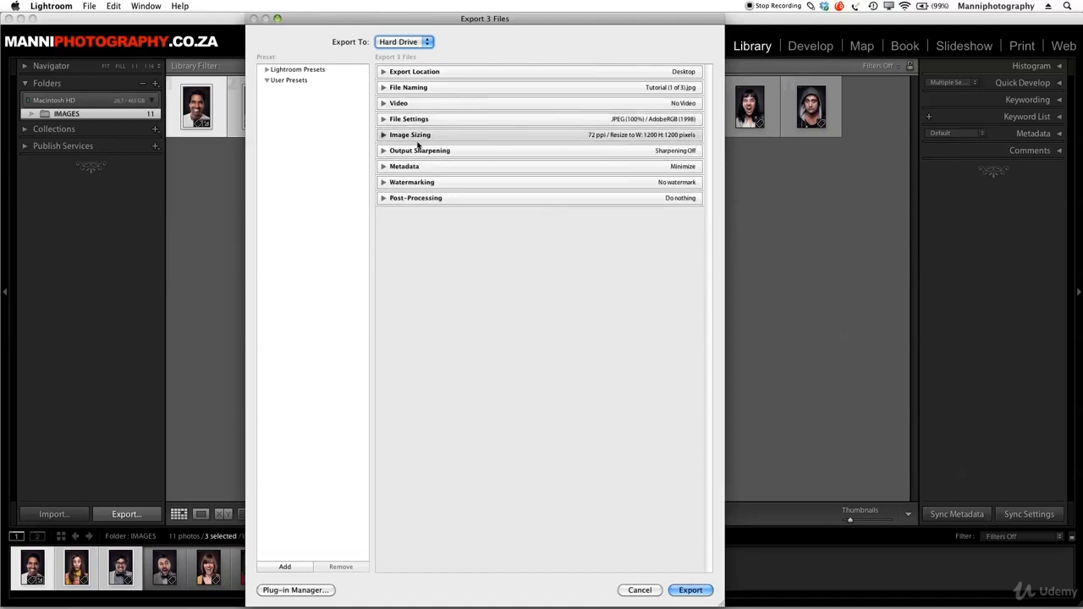
click(387, 120)
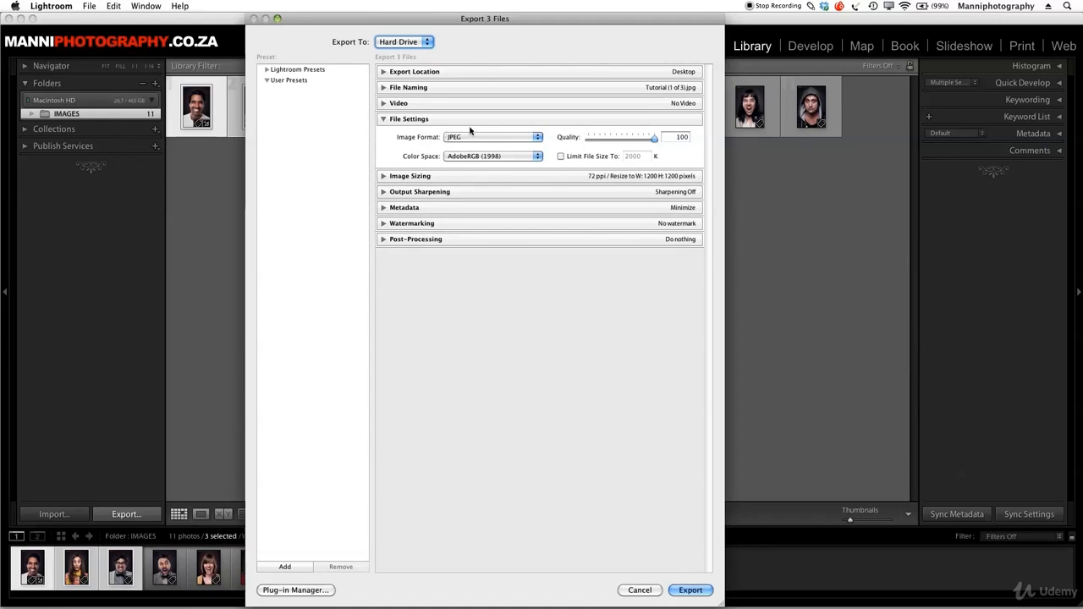
click(474, 137)
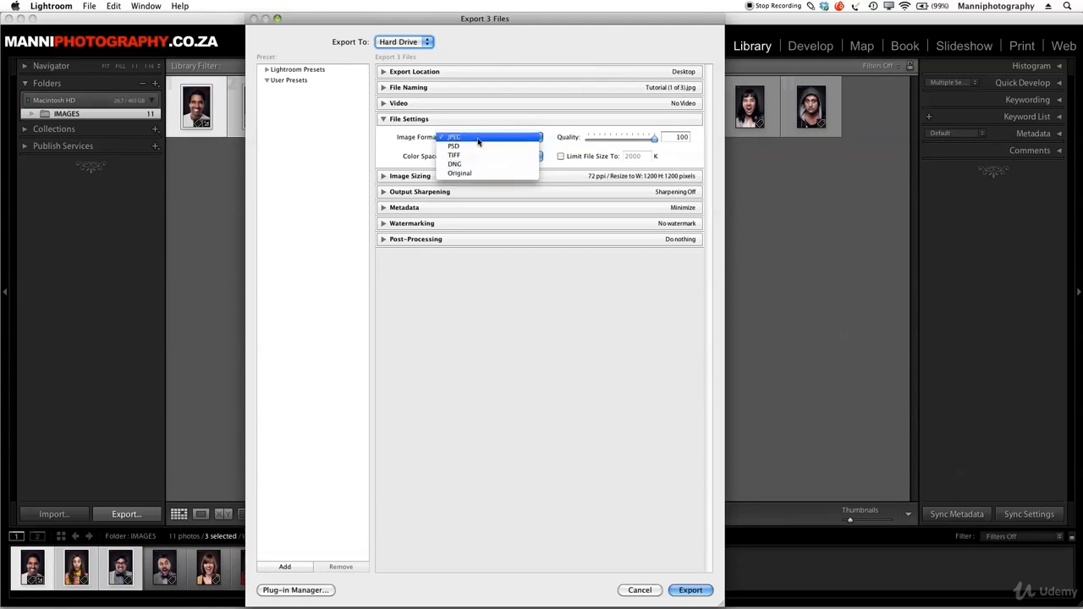
click(473, 138)
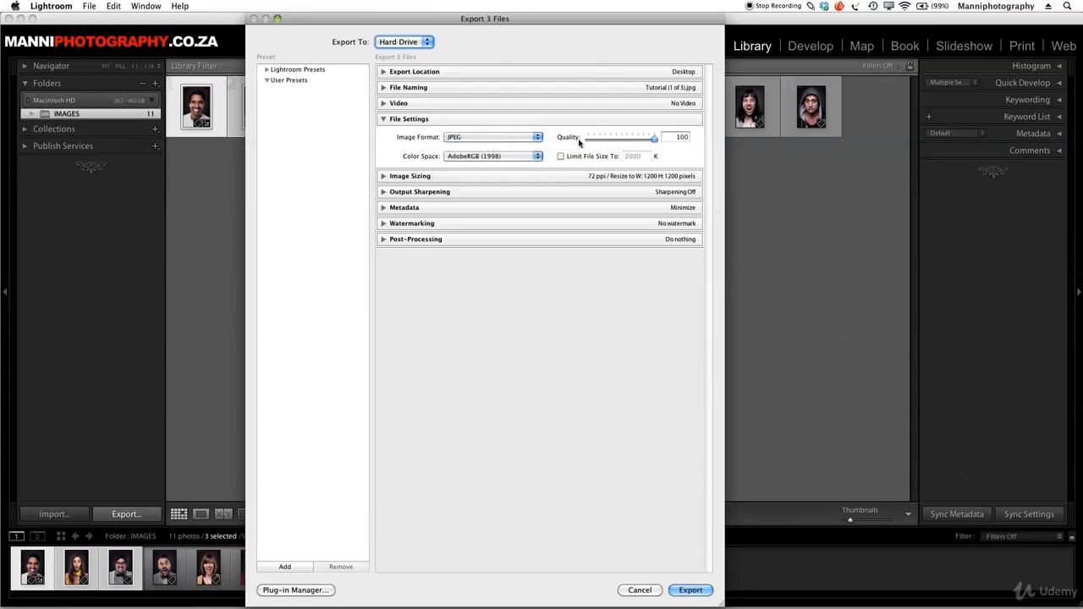
click(678, 137)
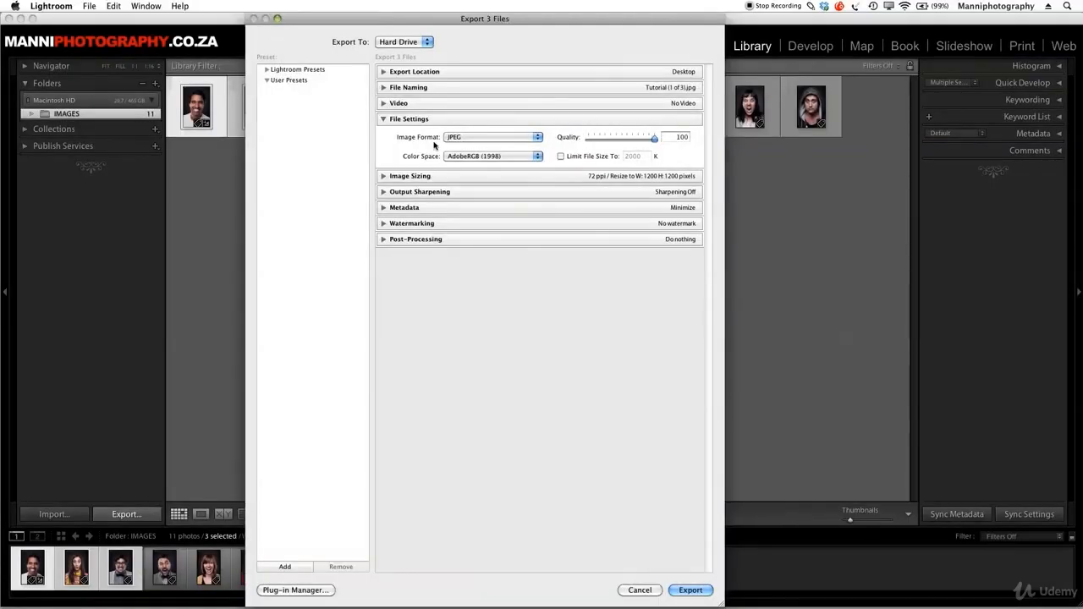
Set the color space to AdobeRGB (1998) and leave the file size limit off
click(453, 159)
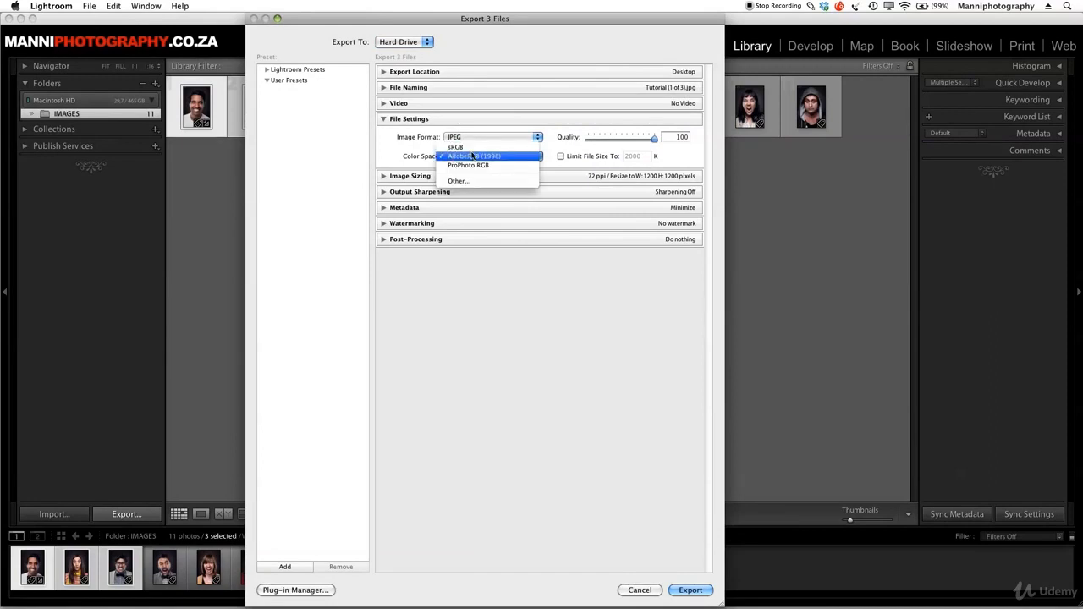
click(525, 158)
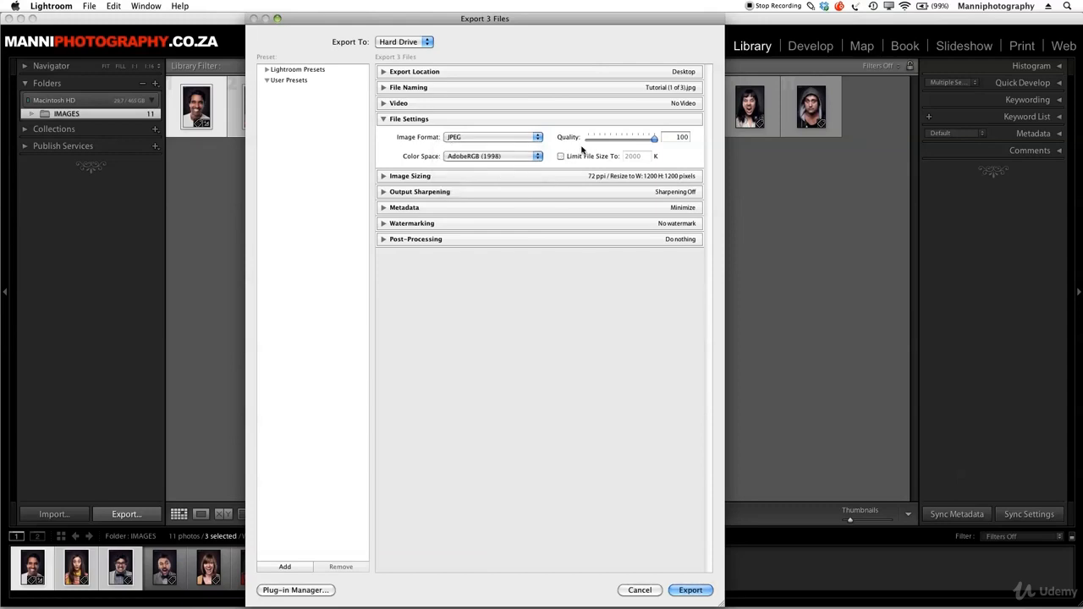
click(561, 157)
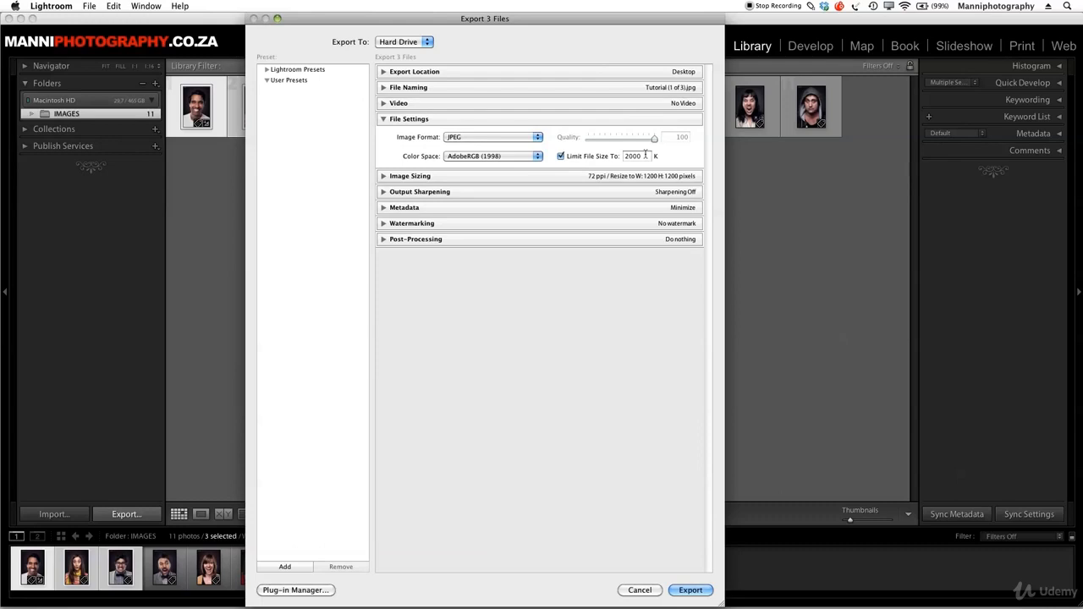
click(561, 156)
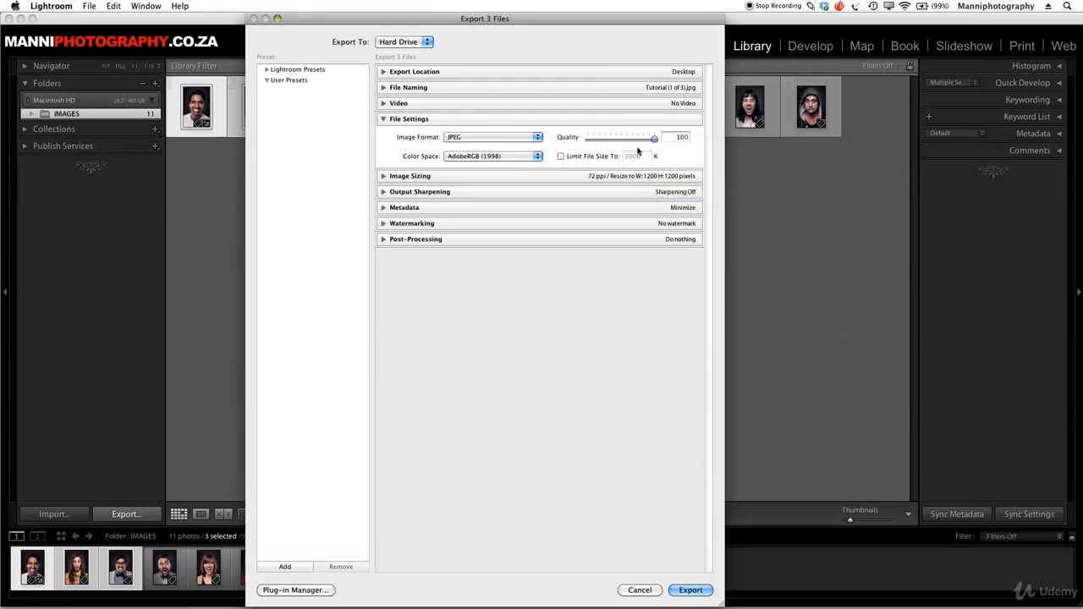
click(384, 119)
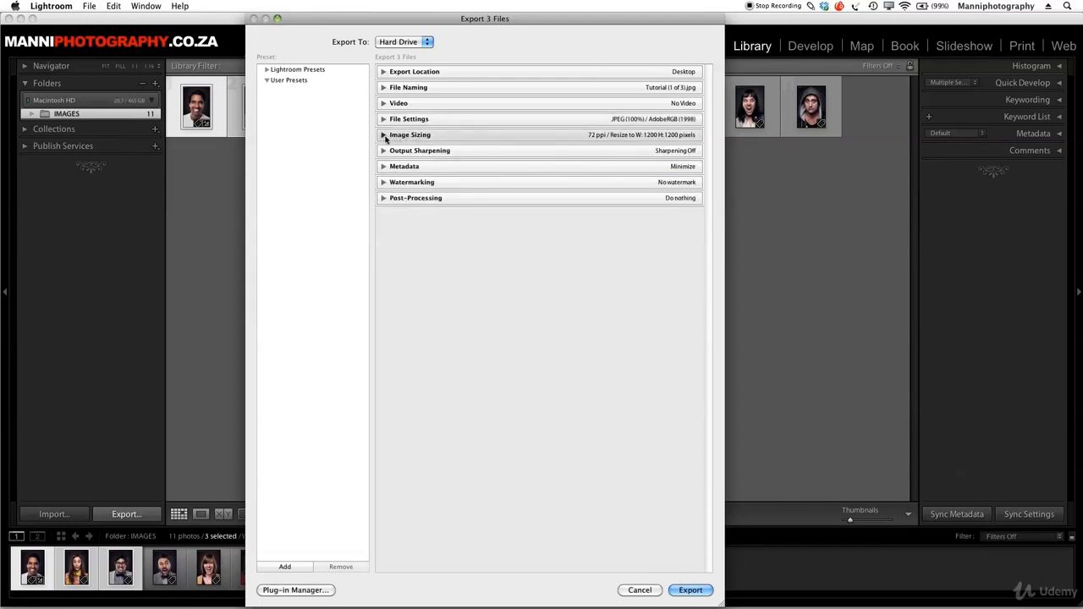
Try a resolution of 300 pixels per inch with Resize to Fit off, and turn resizing back on
click(384, 136)
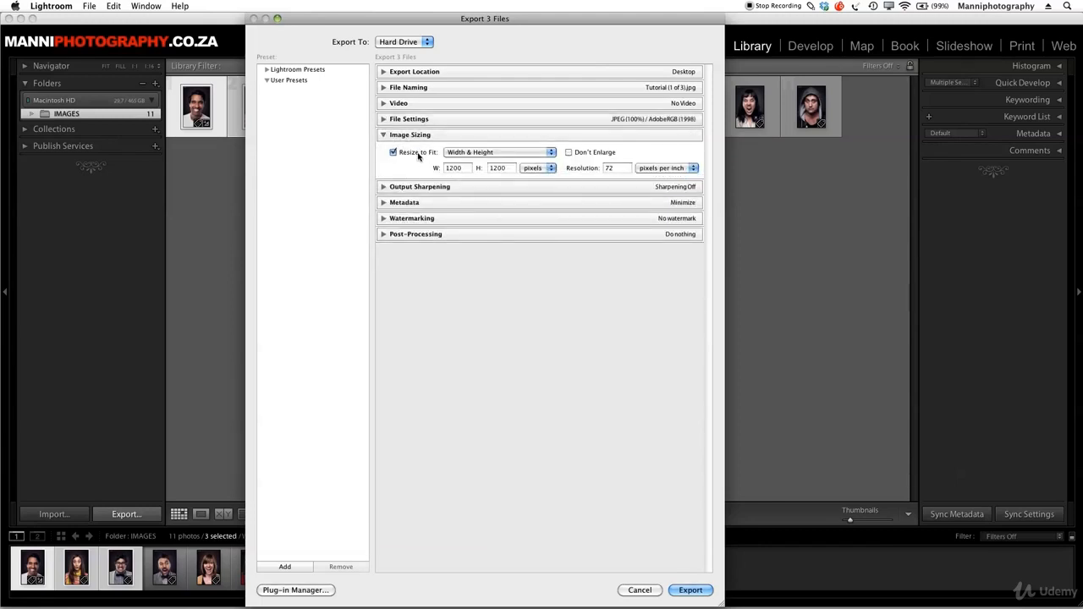
click(418, 153)
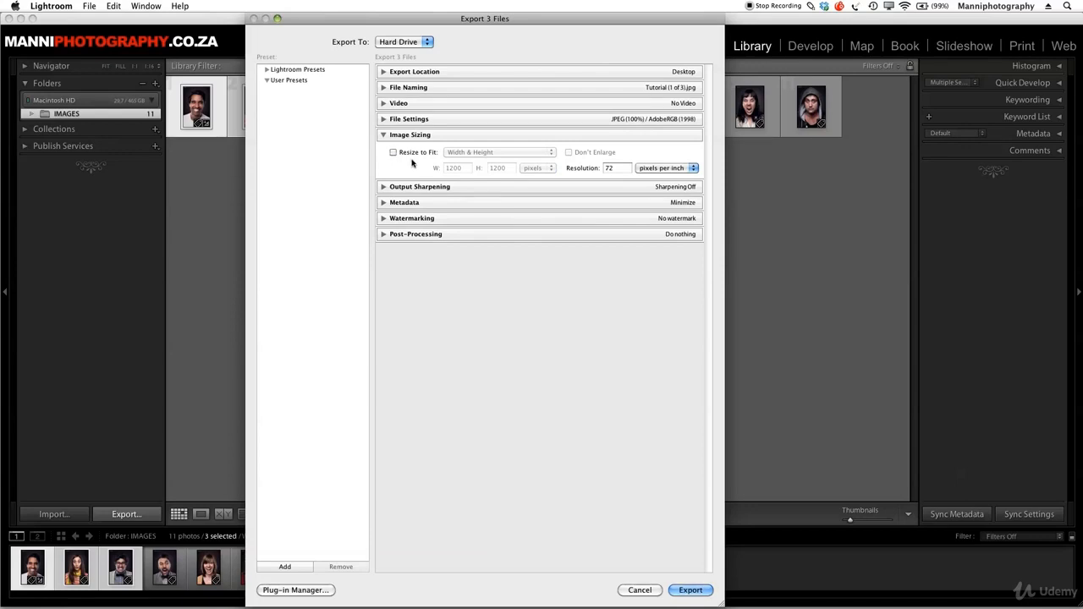
double_click(609, 169)
key(Tab)
click(394, 152)
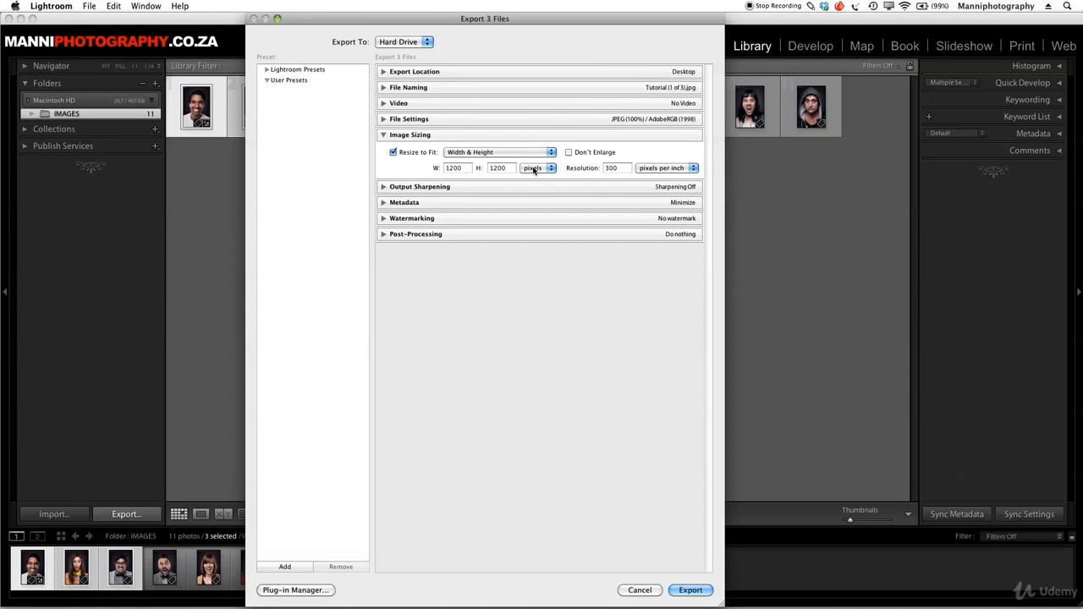
Set the export resolution to 72 pixels per inch
click(618, 169)
text(72)
click(631, 158)
Try resizing the export by Long Edge at 600 and then 500 pixels
click(527, 153)
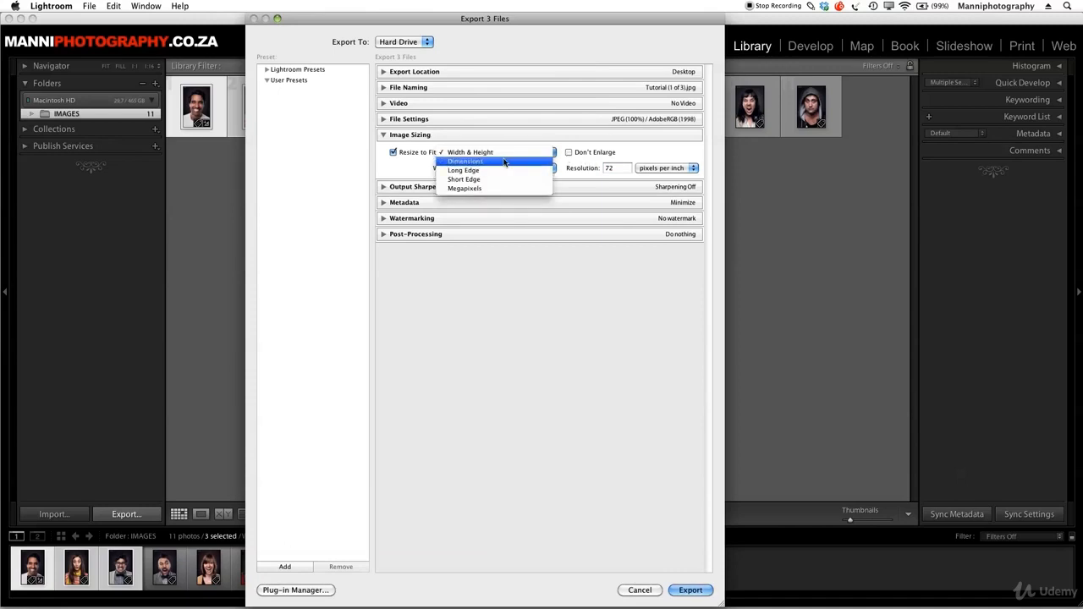
click(501, 170)
double_click(508, 167)
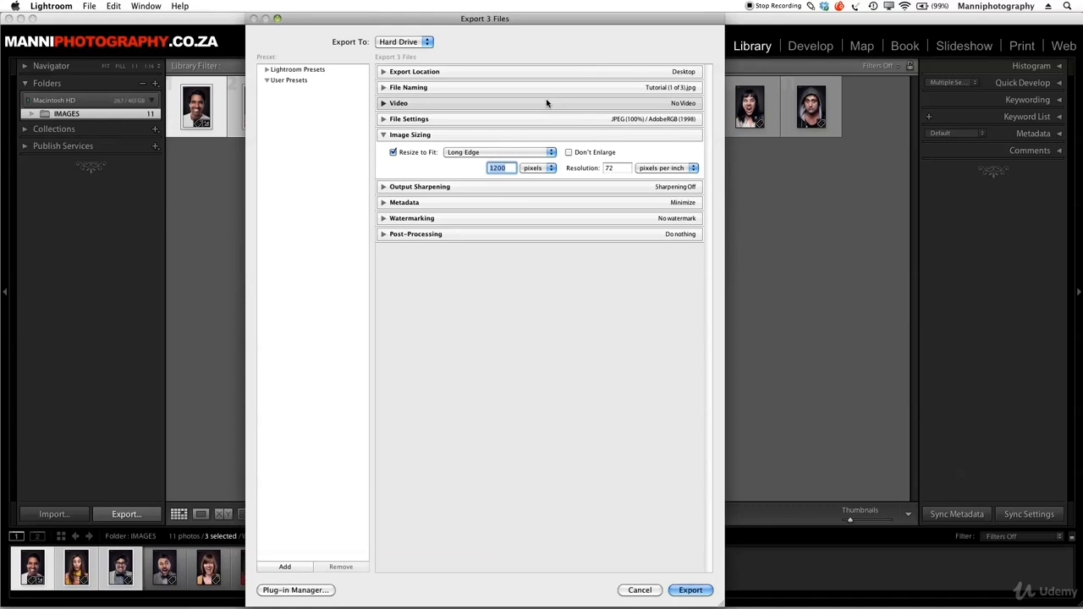
text(600)
double_click(506, 167)
text(500)
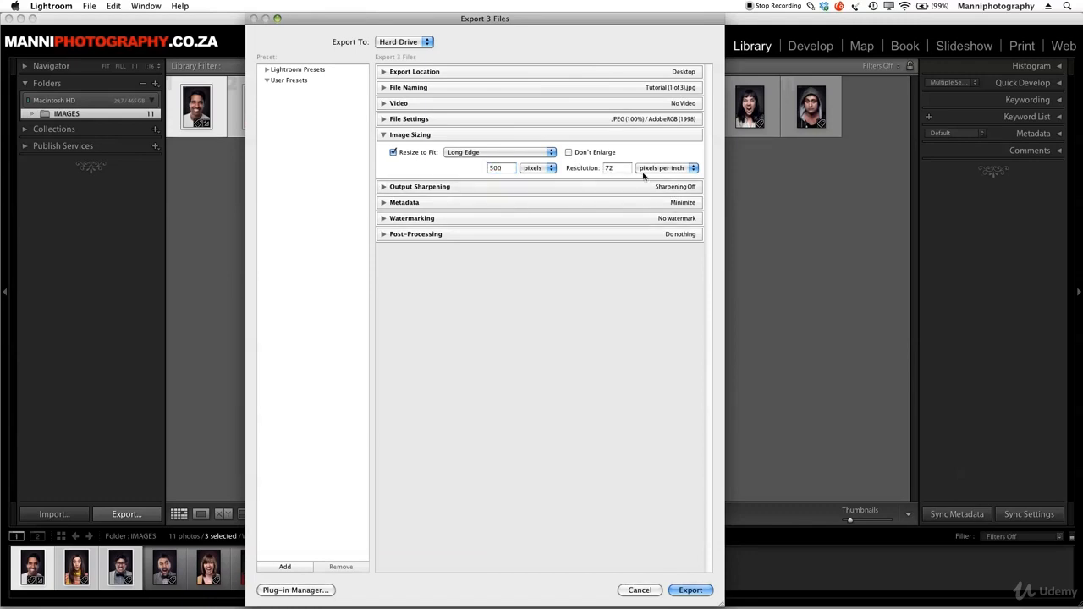
Set Resize to Fit to Width & Height with a height of 1200 pixels
click(509, 152)
click(518, 135)
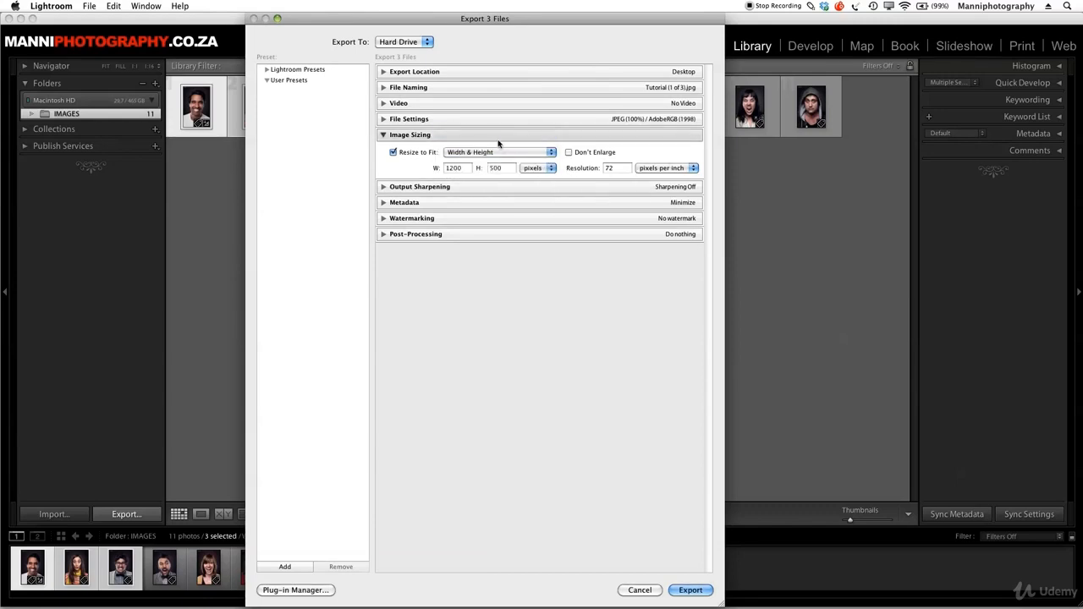
double_click(500, 167)
text(1200)
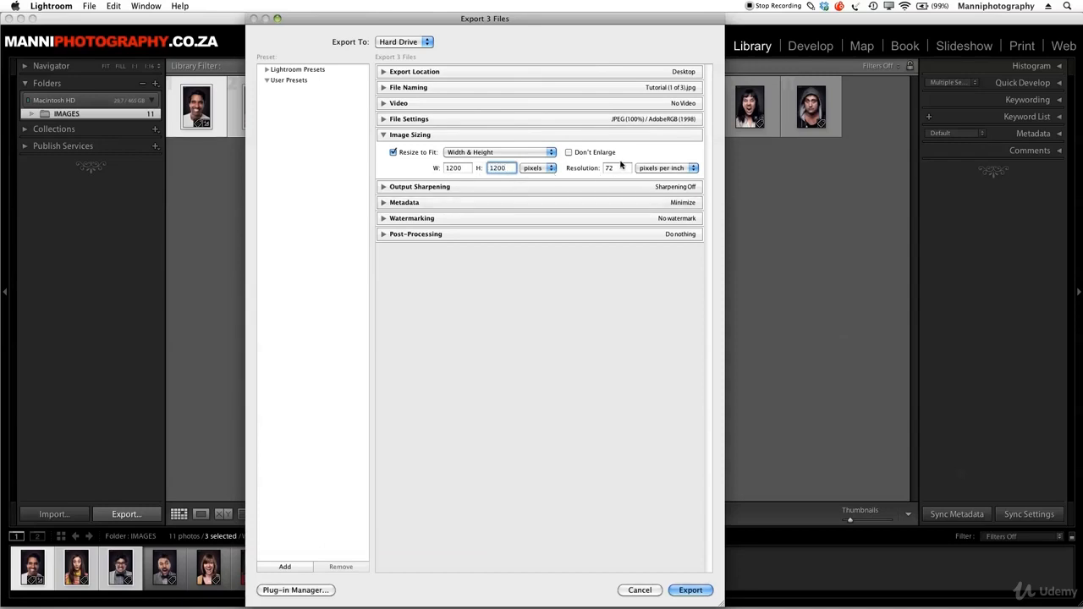
click(383, 136)
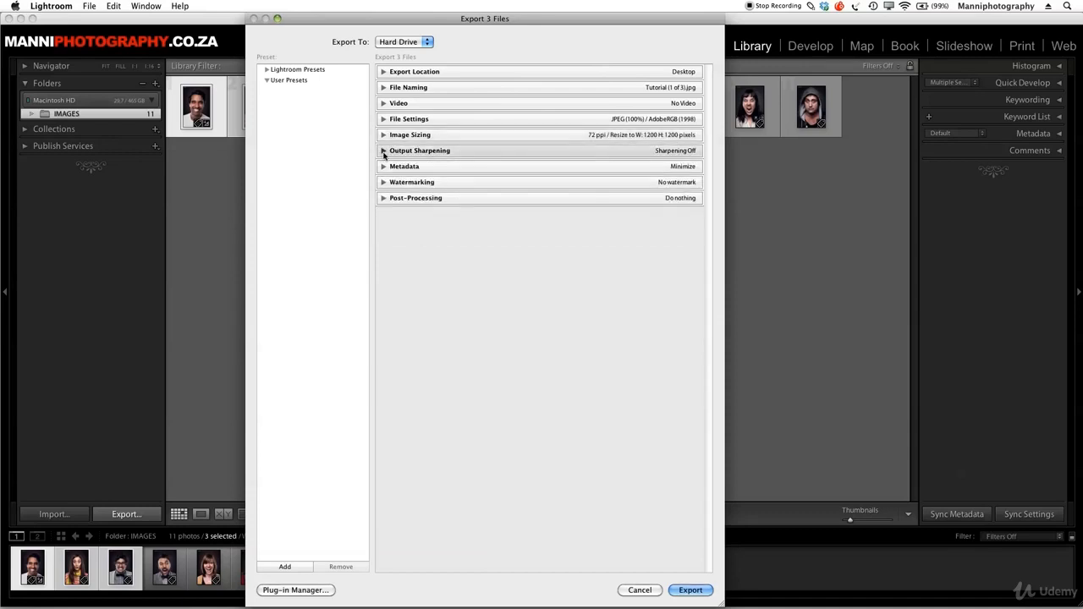
Enable output sharpening for Screen and set its amount to Standard
click(383, 151)
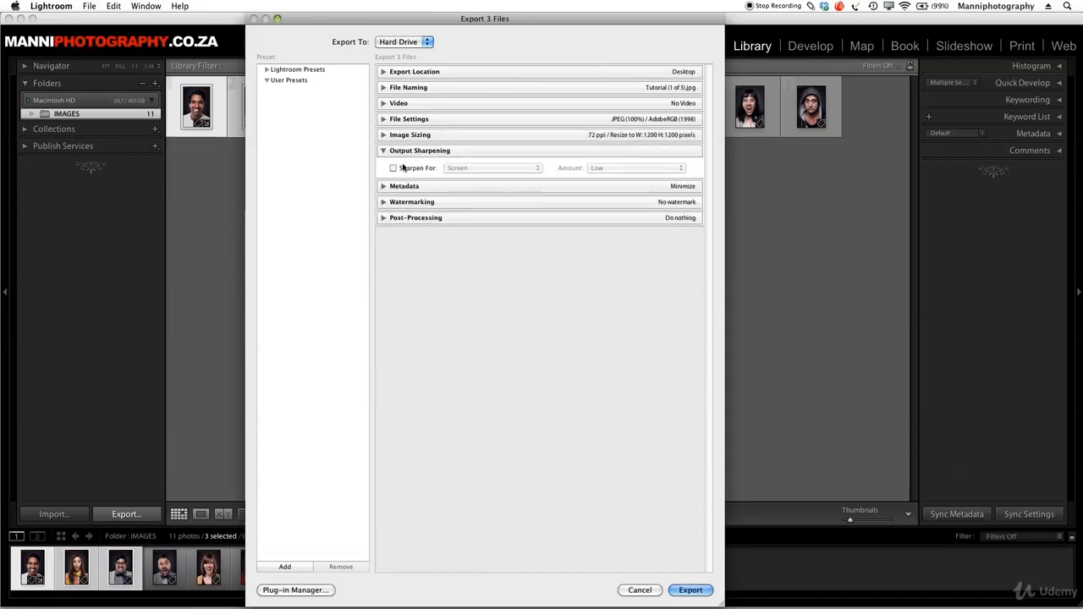
click(394, 168)
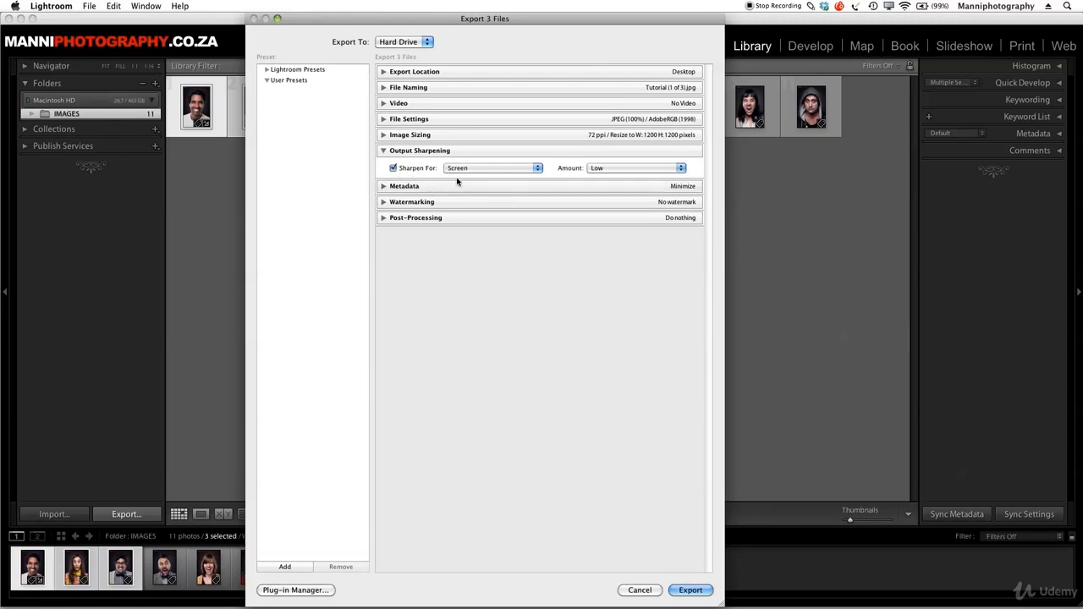
click(495, 168)
click(556, 176)
click(613, 169)
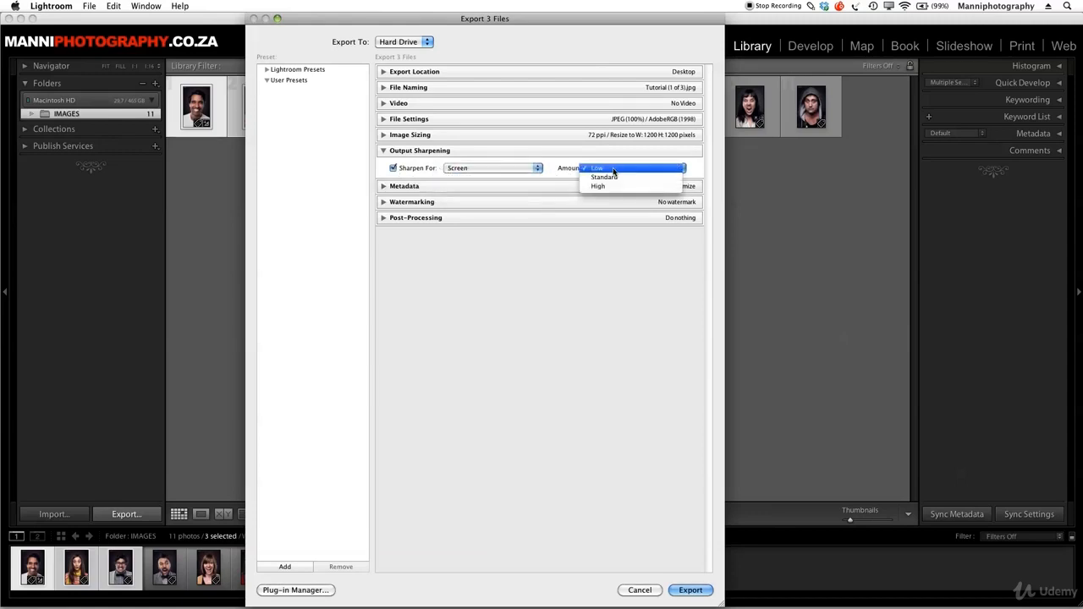
click(662, 176)
click(457, 169)
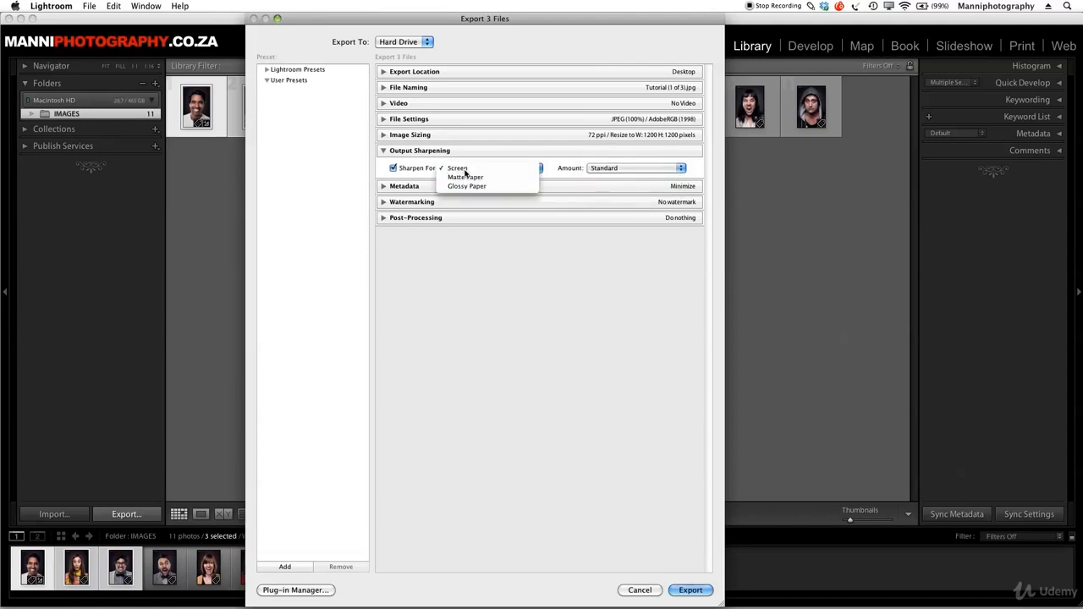
click(464, 172)
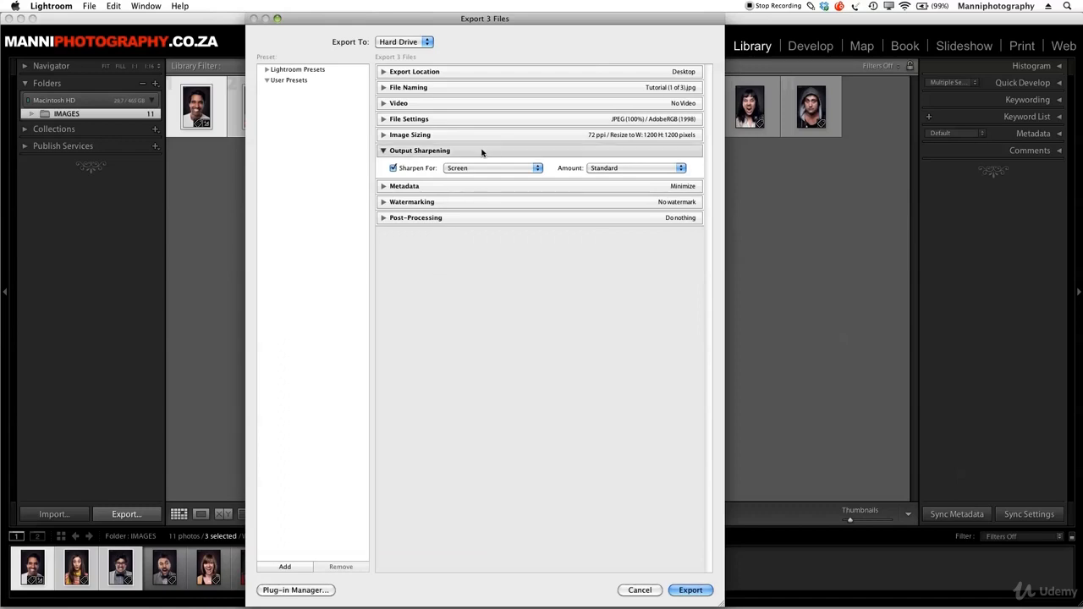
click(383, 151)
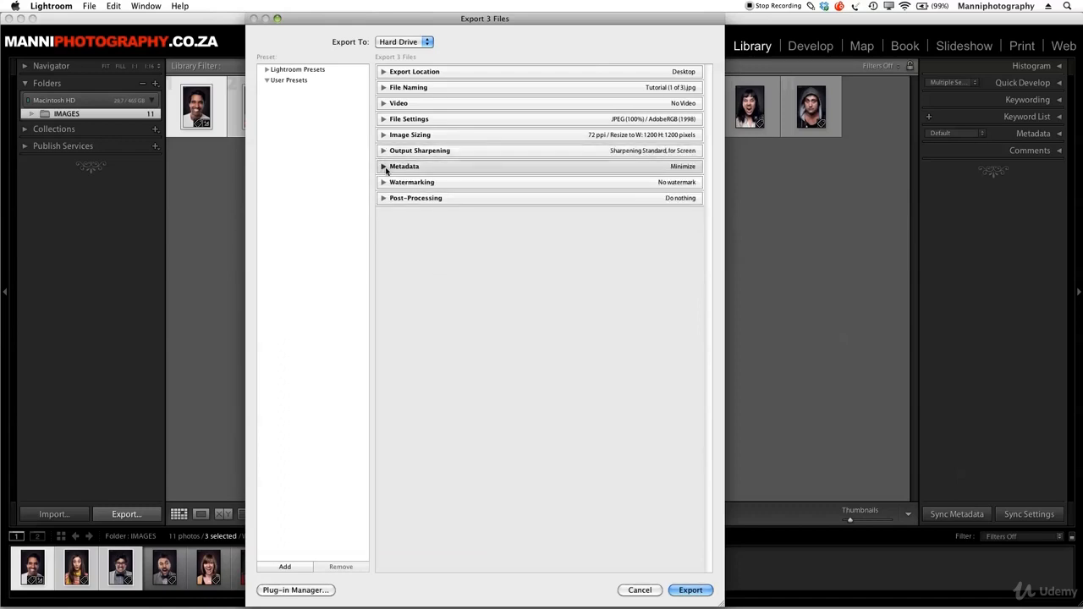
Set the exported metadata to All Except Camera & Camera Raw Info
click(385, 168)
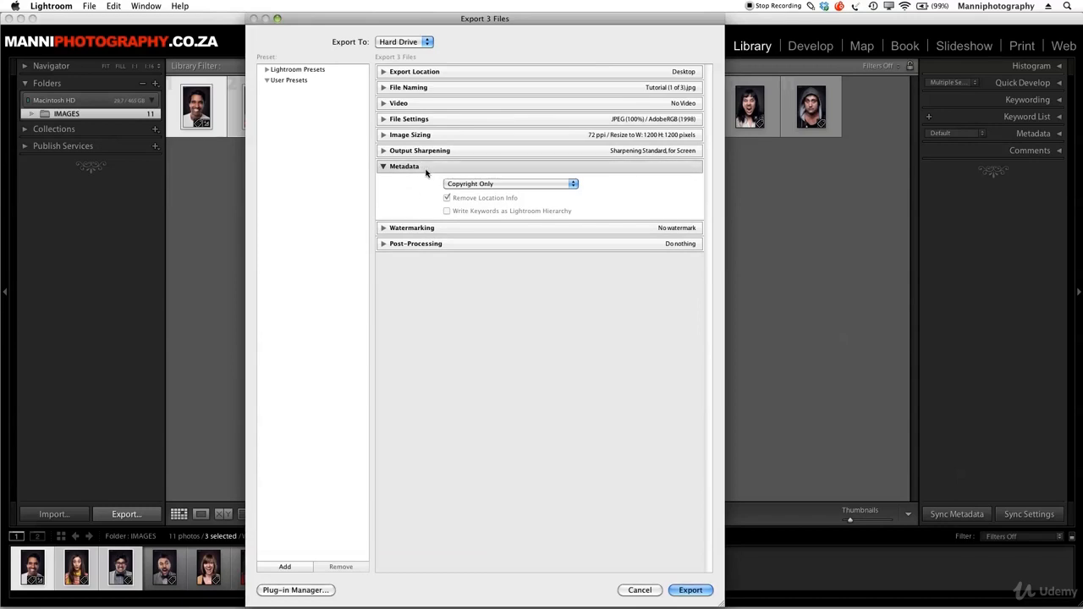
click(494, 186)
click(489, 186)
click(484, 186)
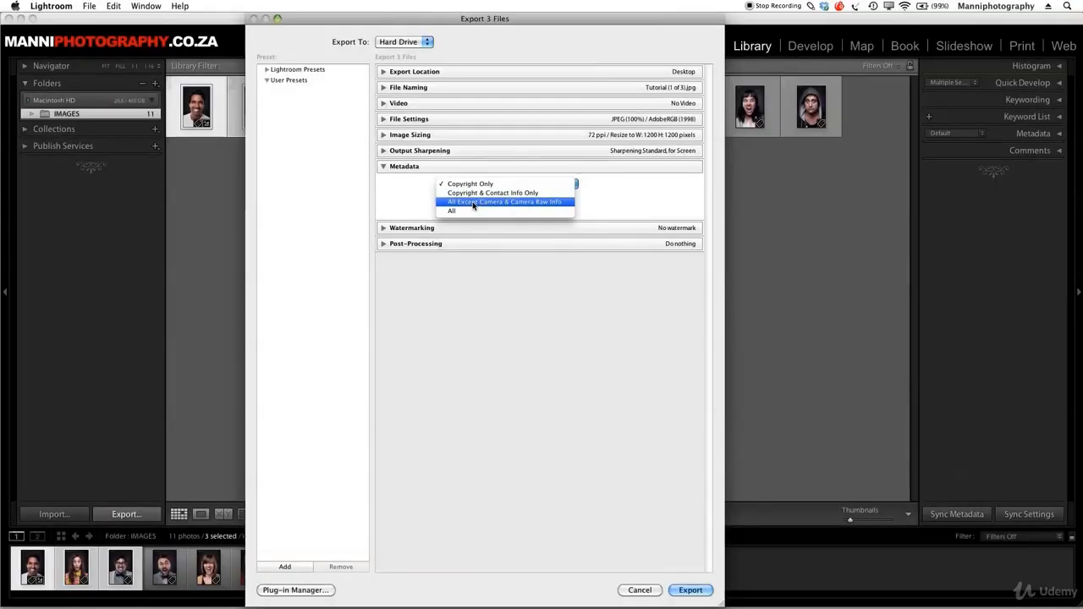
click(473, 203)
click(478, 186)
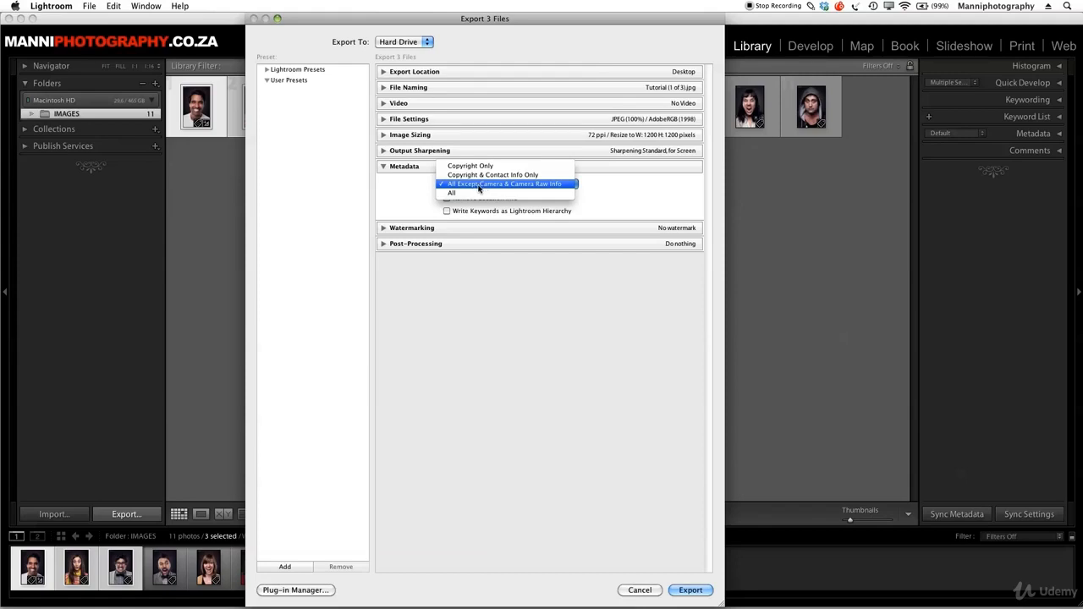
click(500, 184)
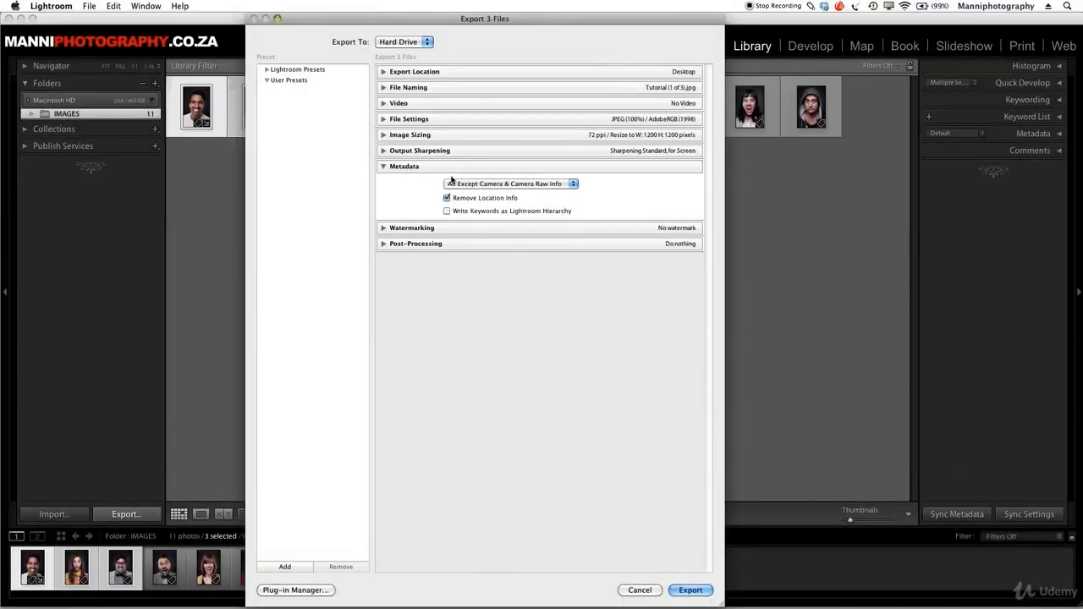
click(383, 169)
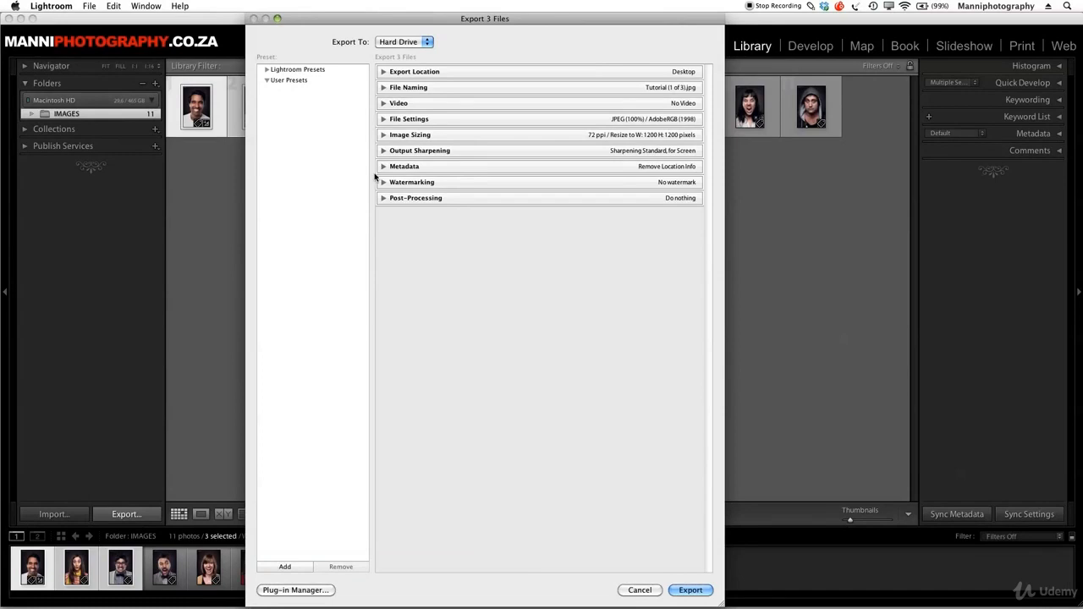
Enable watermarking on the exported images with the workshop1 watermark
click(383, 183)
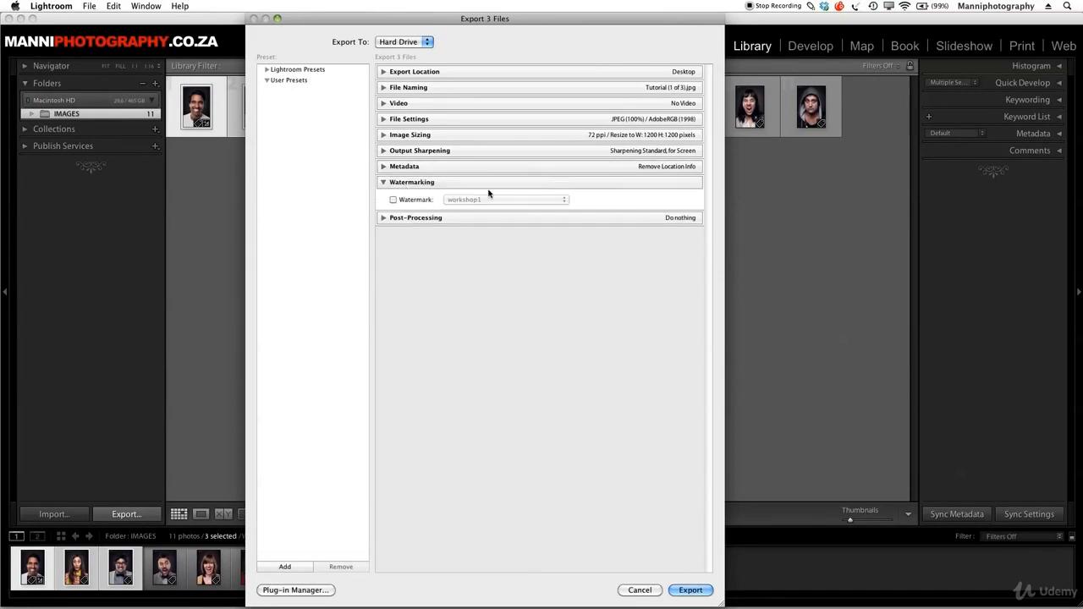
click(393, 200)
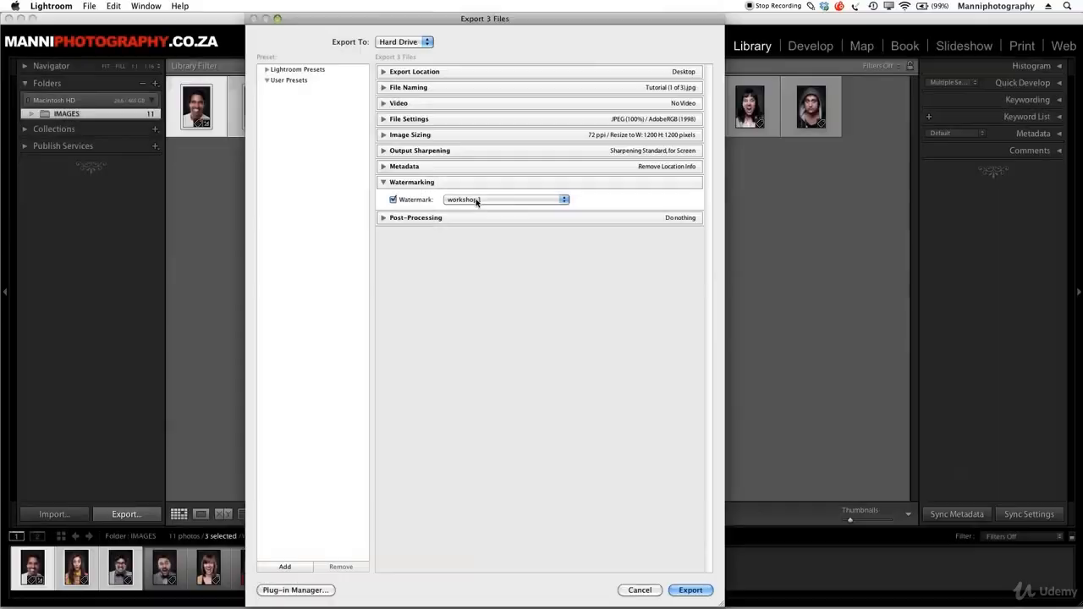
click(474, 203)
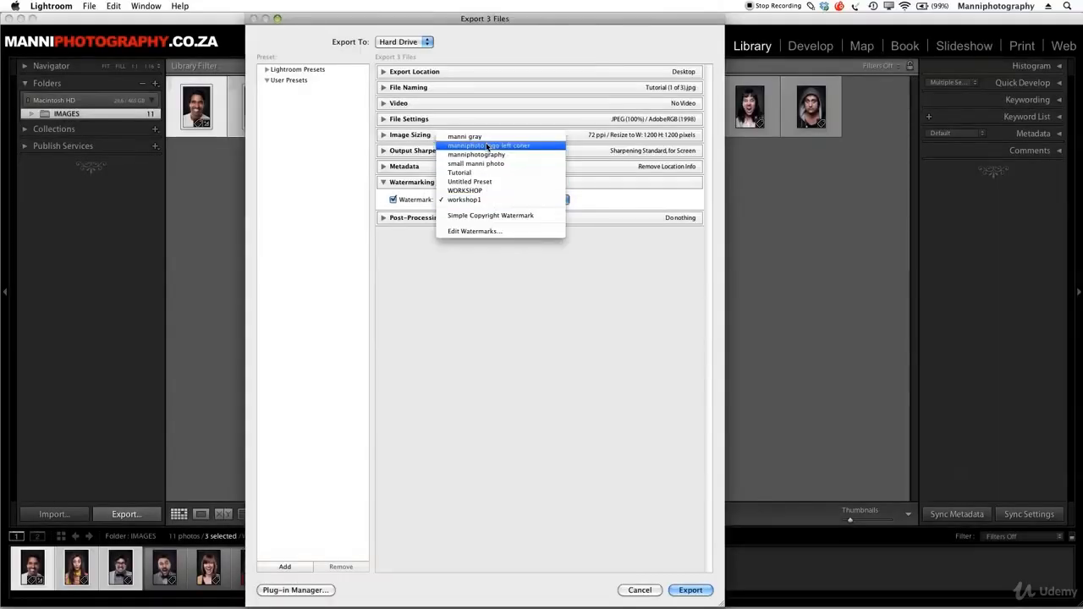
click(478, 200)
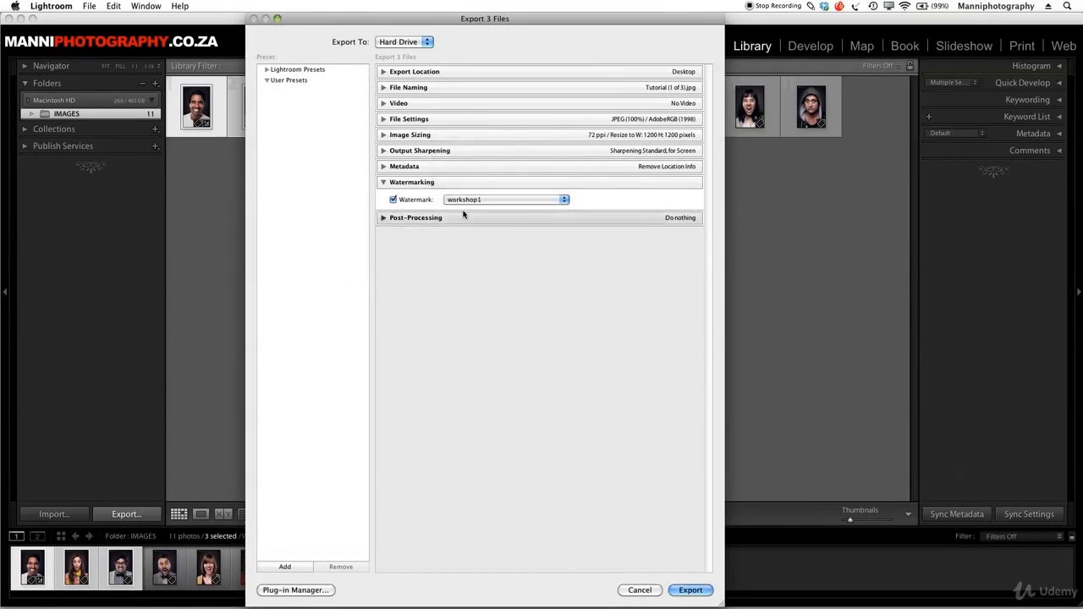
click(439, 182)
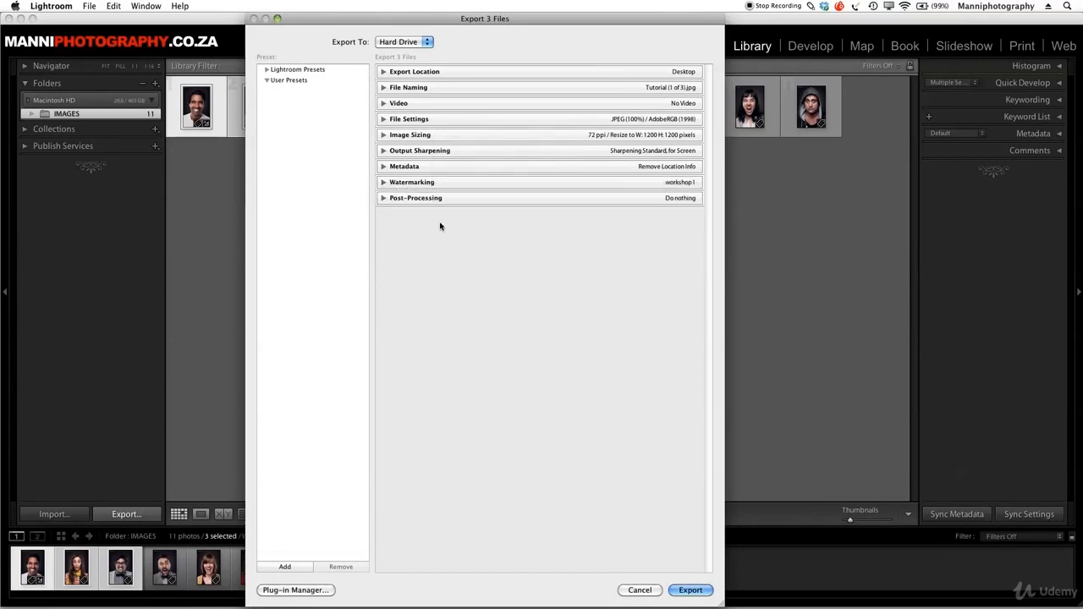
Keep the after-export action at Do nothing and export the three files
click(384, 198)
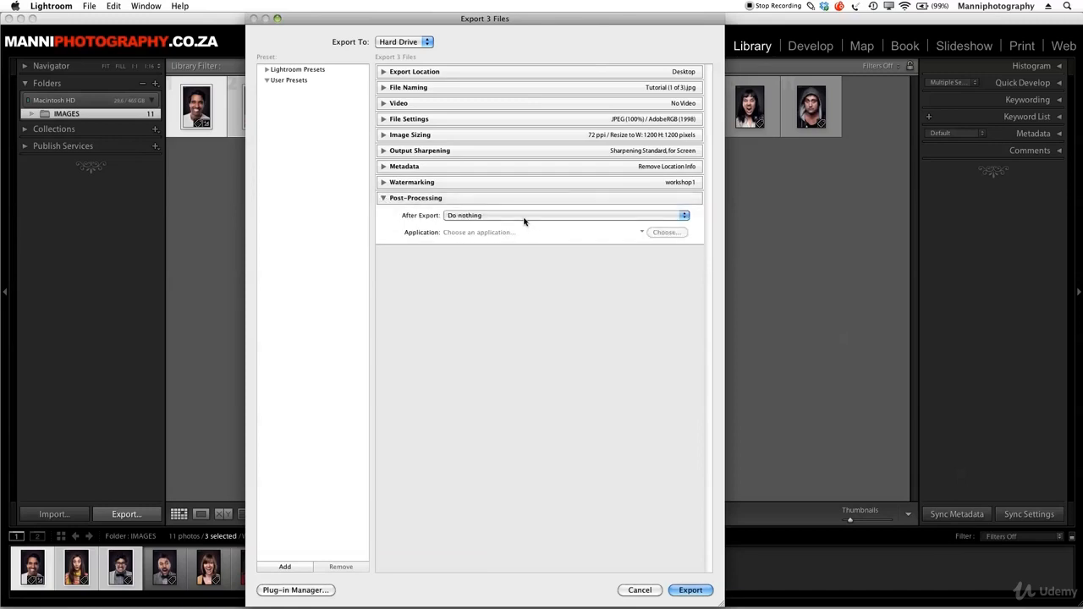
click(524, 219)
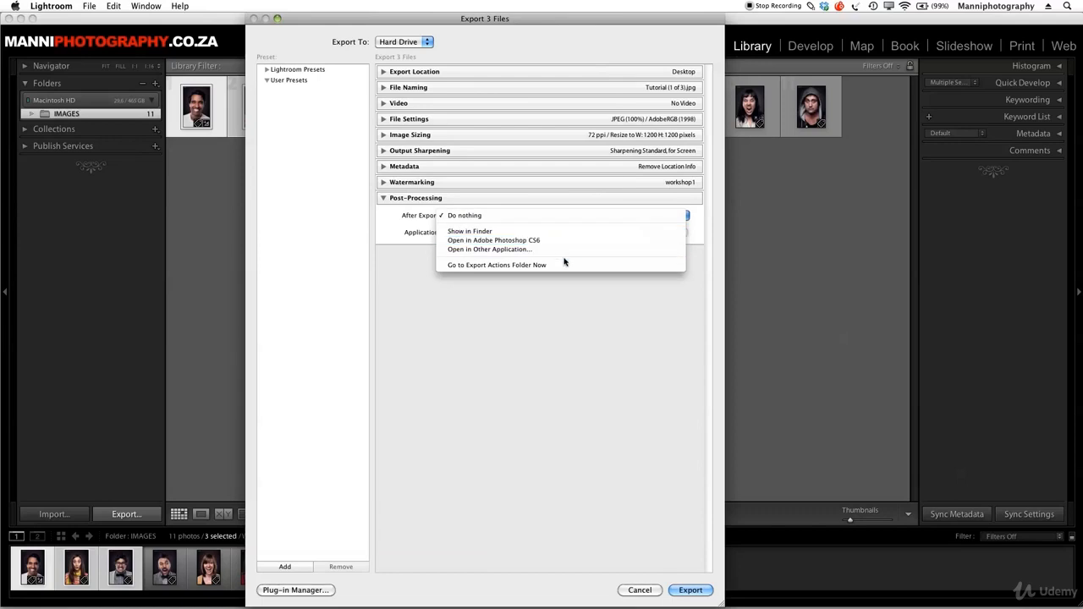
click(472, 216)
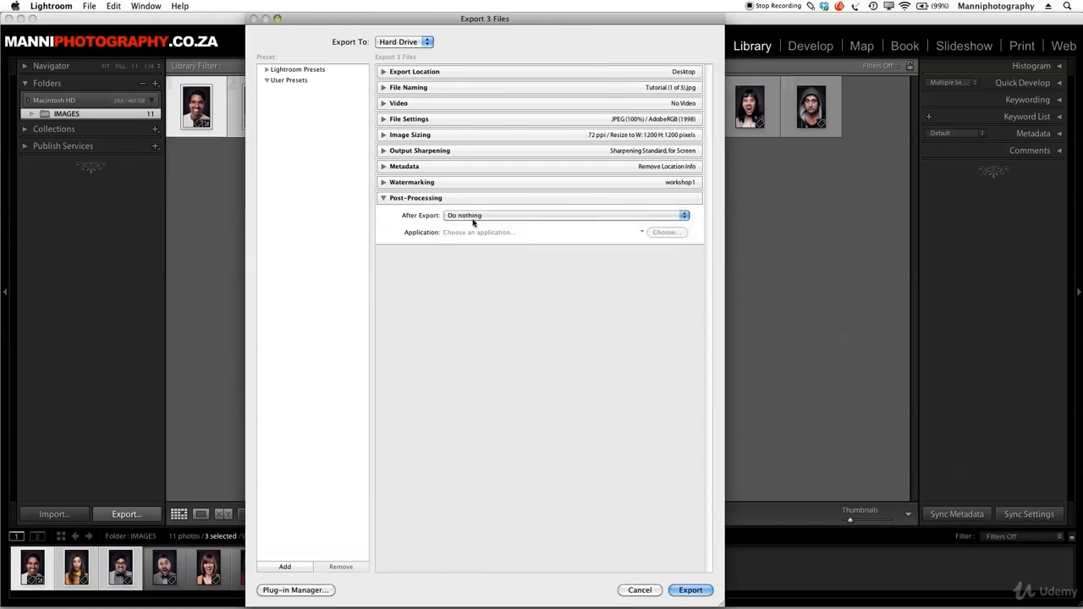
click(411, 198)
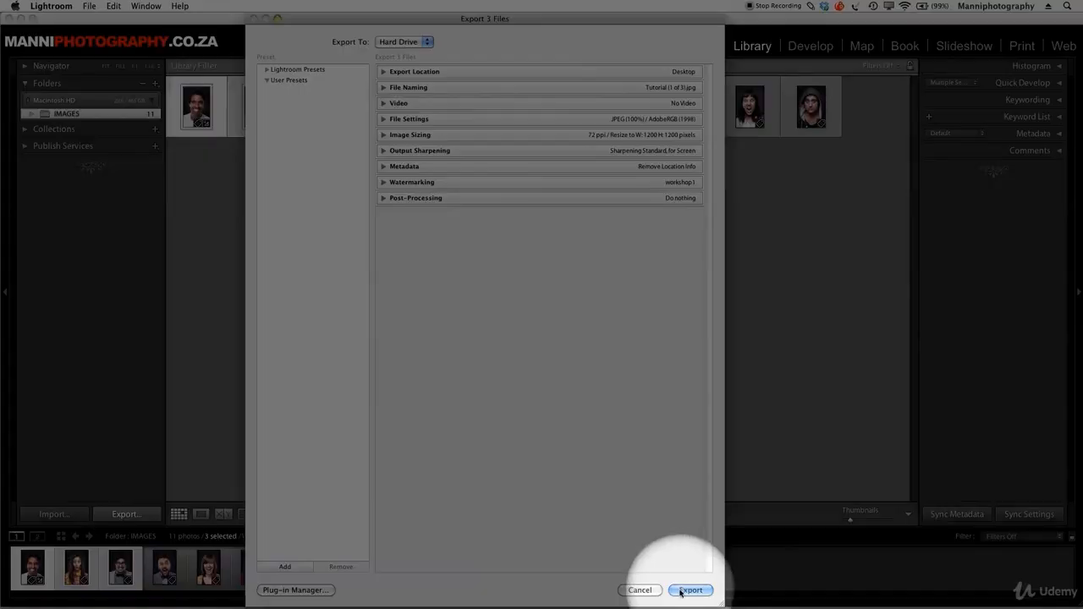
click(687, 589)
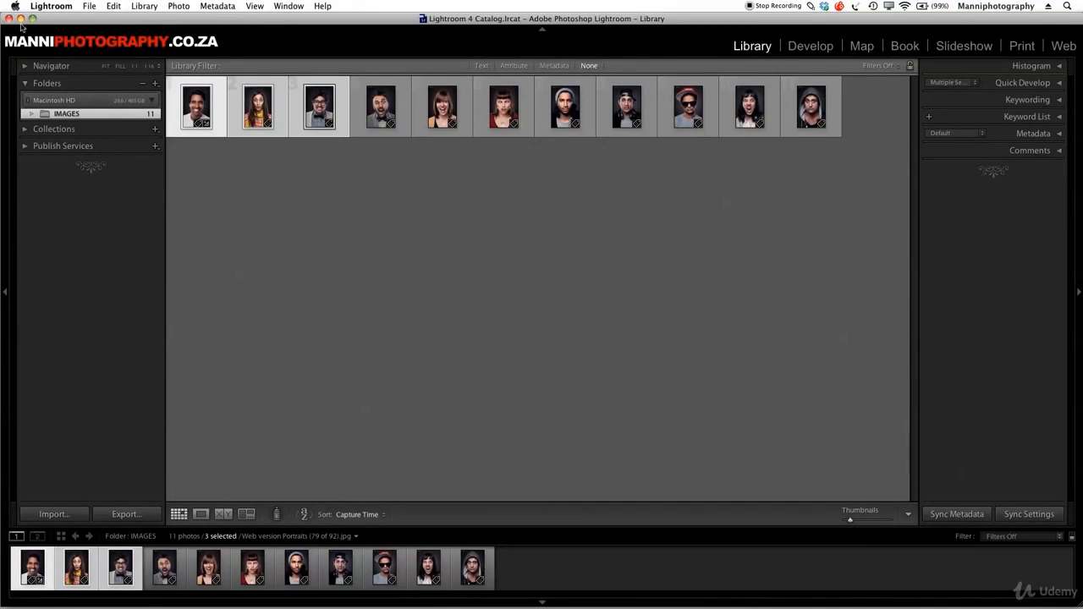
Minimize Lightroom and move the three exported Tutorial images to the middle of the desktop
click(21, 19)
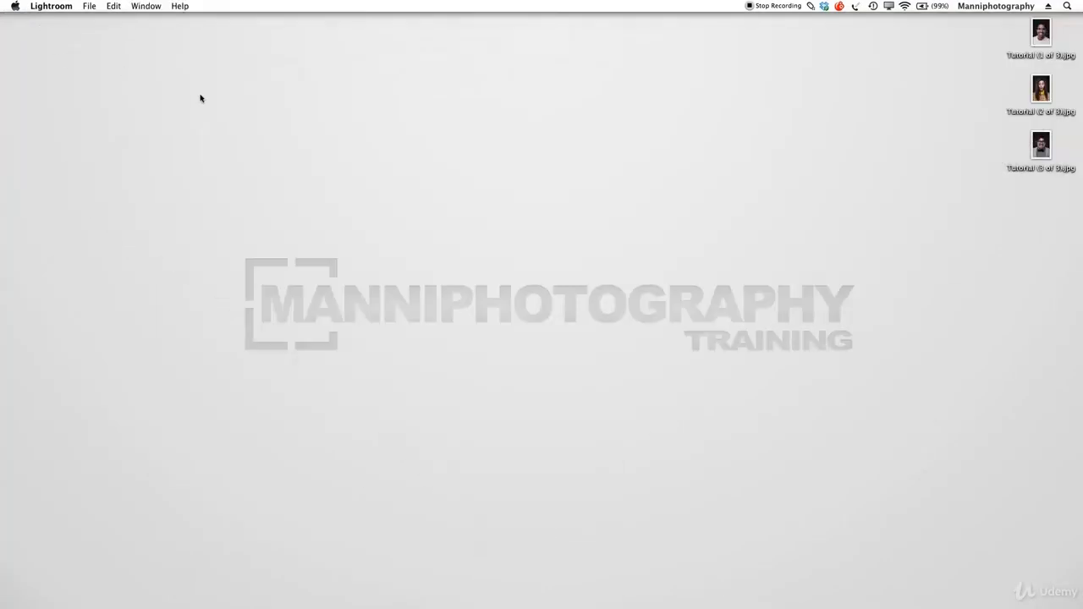
drag(969, 207, 487, 259)
click(593, 261)
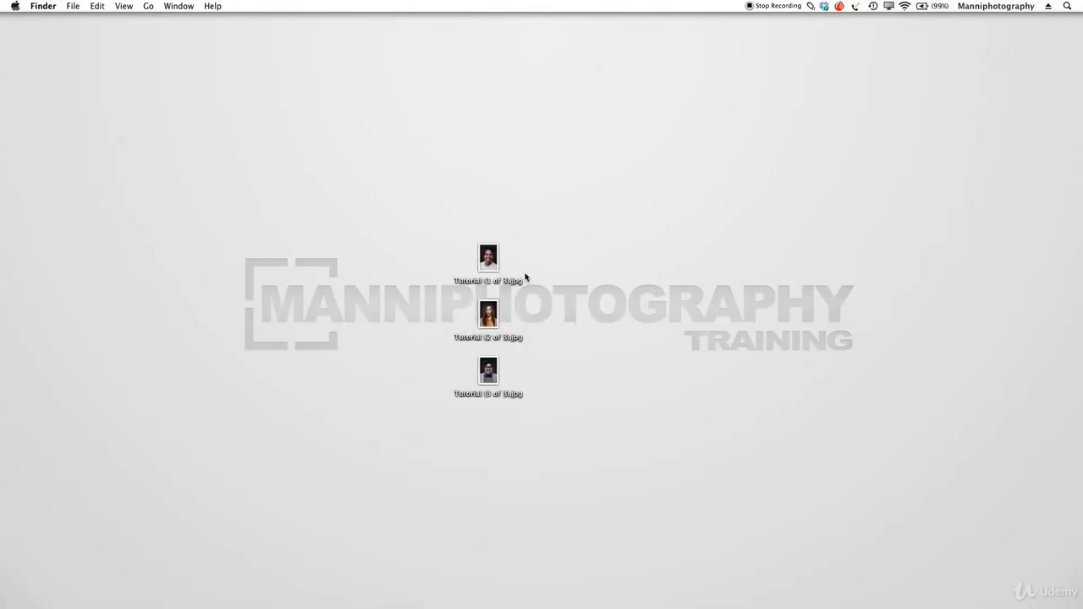
Open Tutorial (1 of 3).jpg and Tutorial (2 of 3).jpg in Preview to examine the watermark, and switch back to Lightroom
double_click(495, 264)
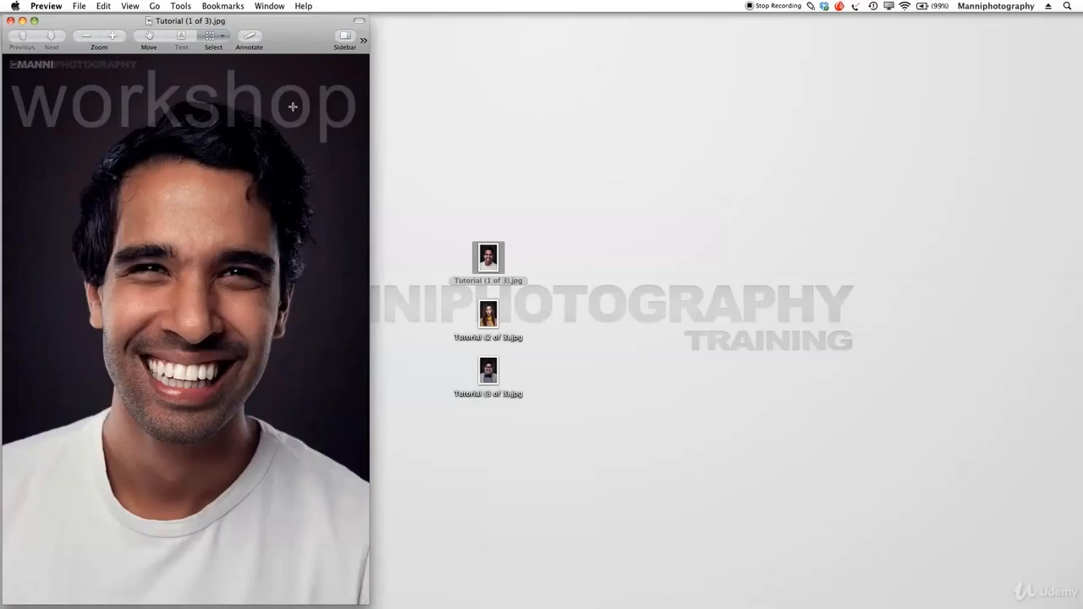
double_click(496, 308)
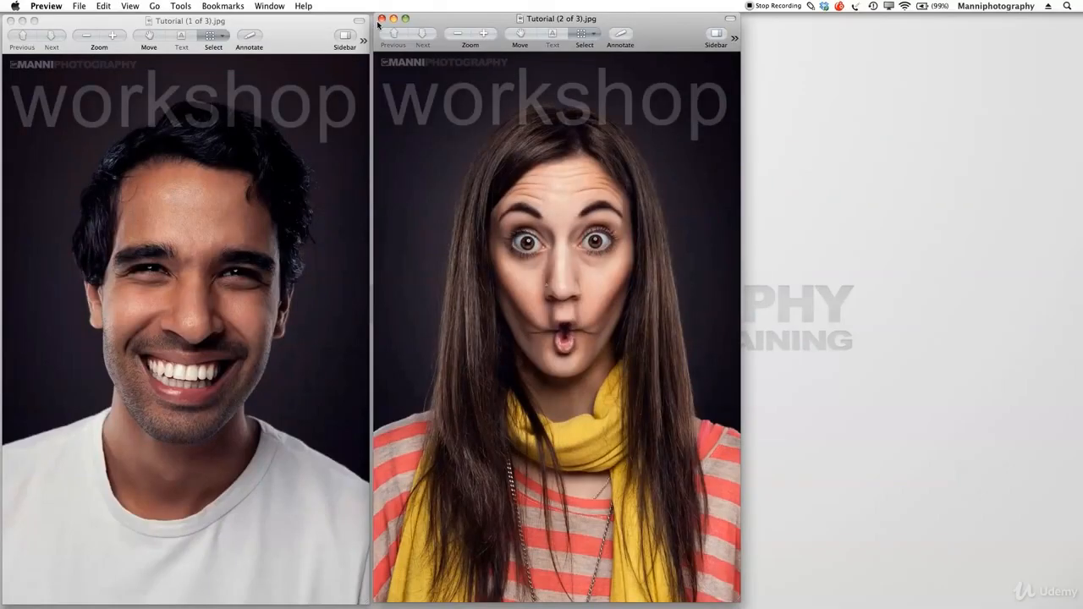
drag(377, 25, 375, 26)
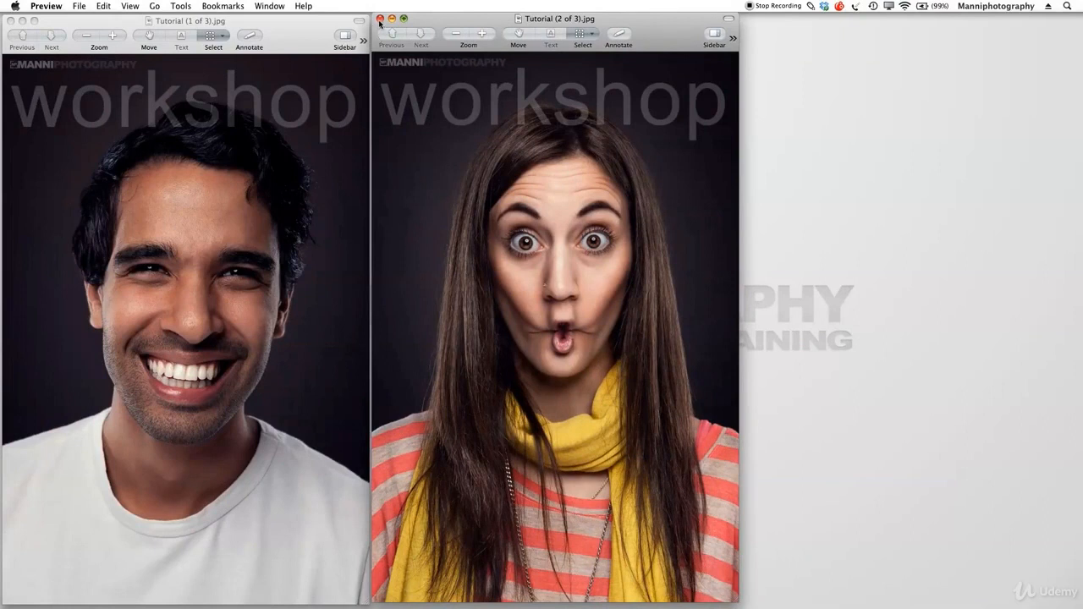
click(486, 576)
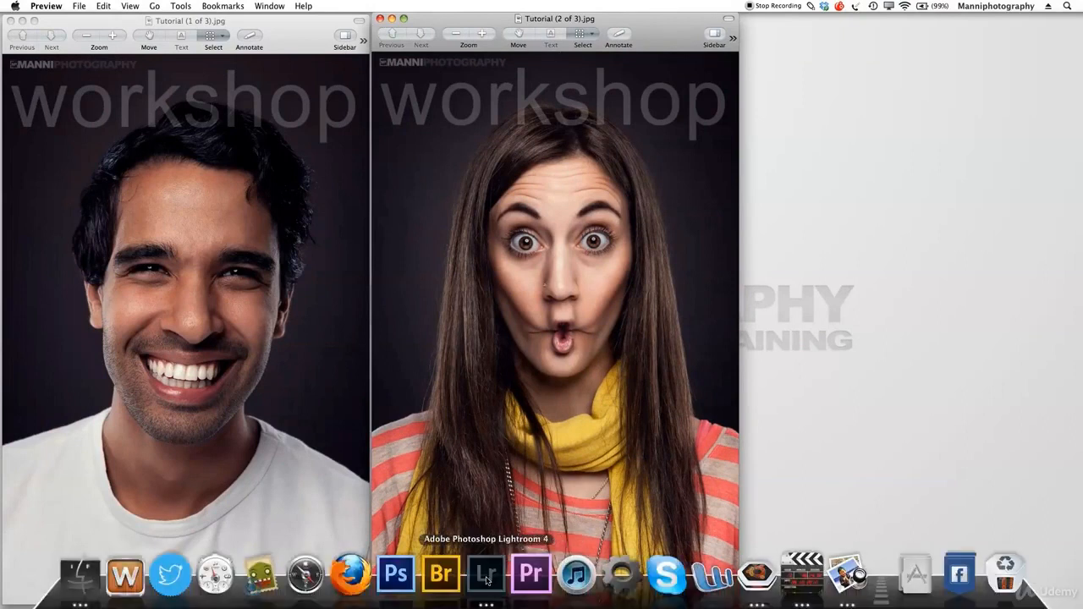